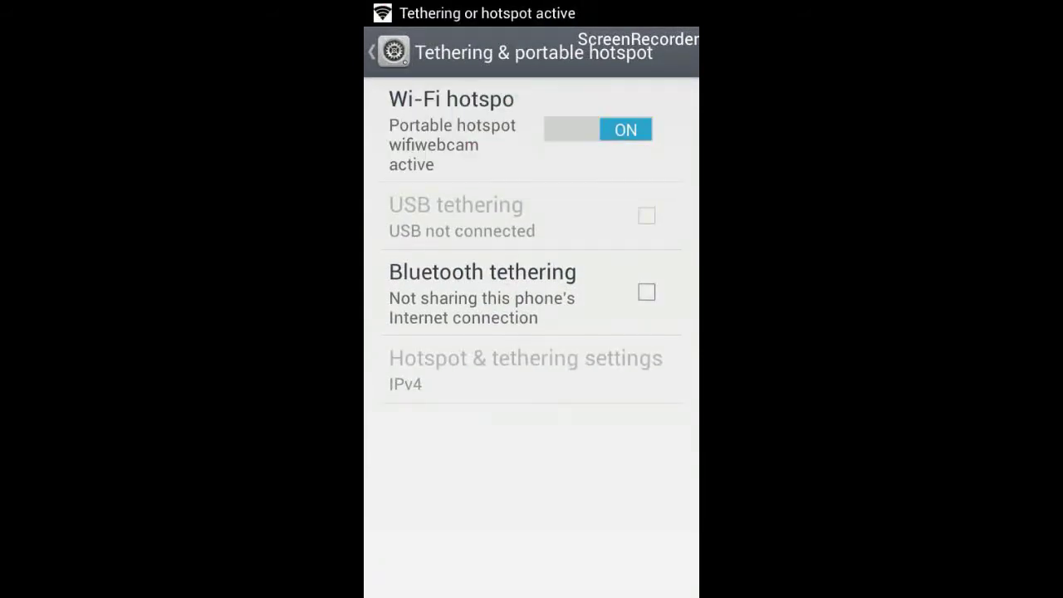
# - Check the wifiwebcam hotspot's WPA PSK security and reveal its password without changing anything
pyautogui.click(451, 133)
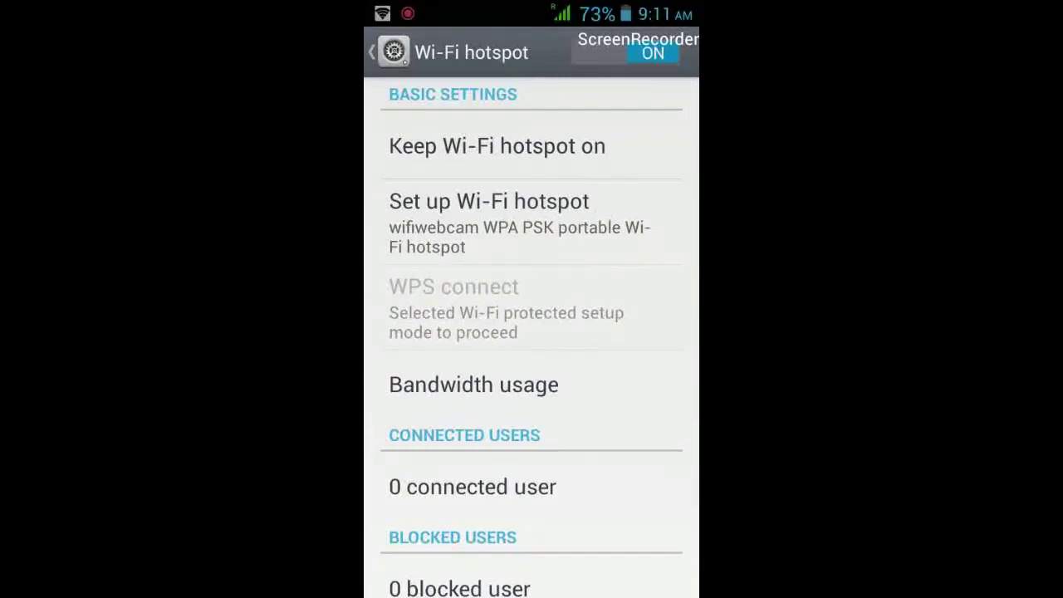
pyautogui.click(490, 214)
pyautogui.moveTo(593, 244); pyautogui.dragTo(652, 154)
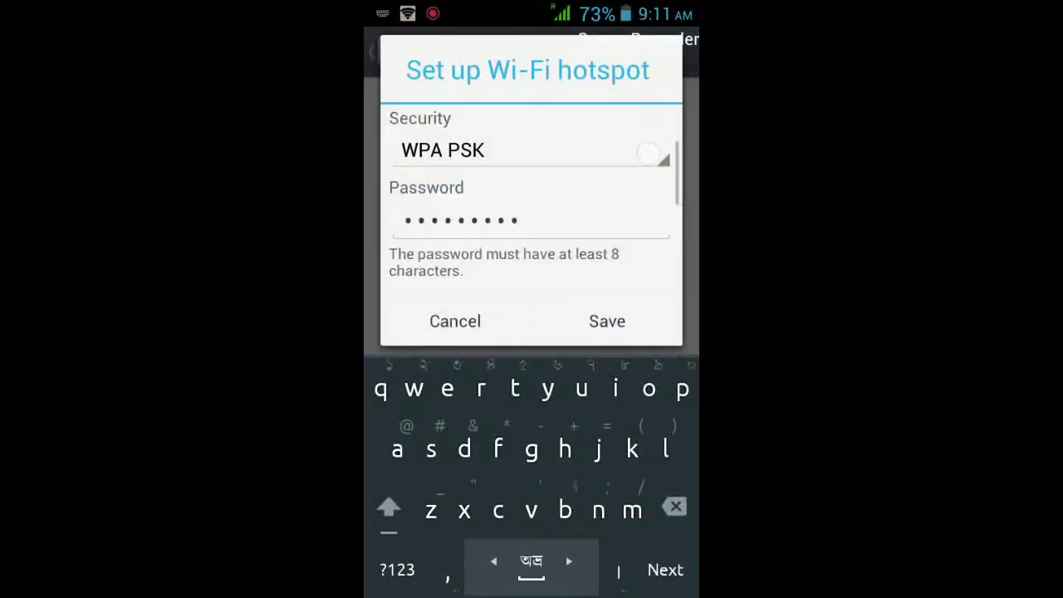
pyautogui.moveTo(569, 230); pyautogui.dragTo(570, 146)
pyautogui.click(419, 225)
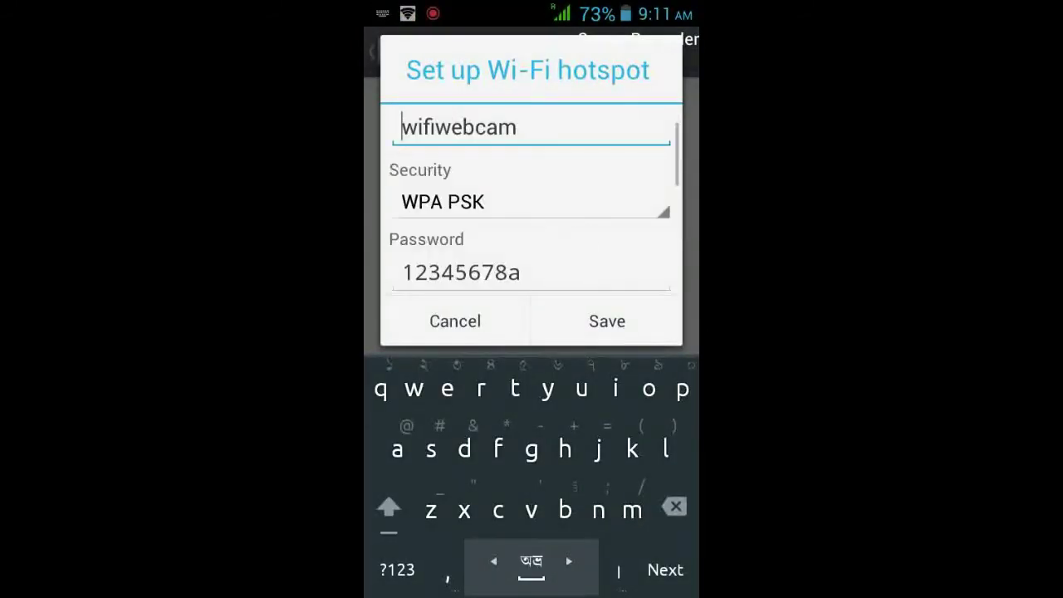
pyautogui.moveTo(583, 240)
pyautogui.mouseDown()
pyautogui.moveTo(624, 157)
pyautogui.moveTo(575, 226)
pyautogui.moveTo(593, 212)
pyautogui.moveTo(592, 161)
pyautogui.mouseUp()
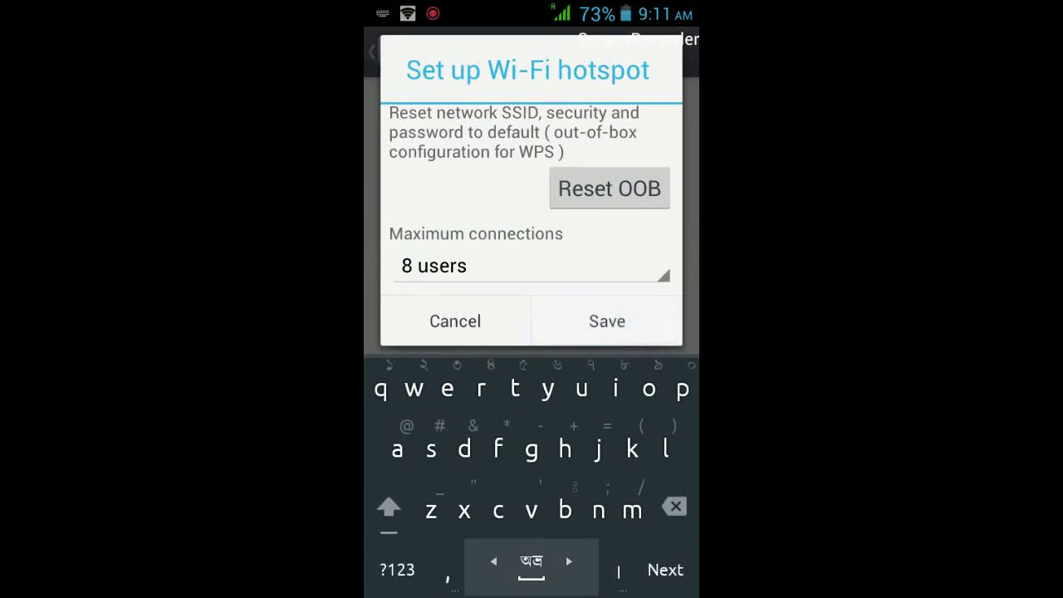
pyautogui.press('Escape')
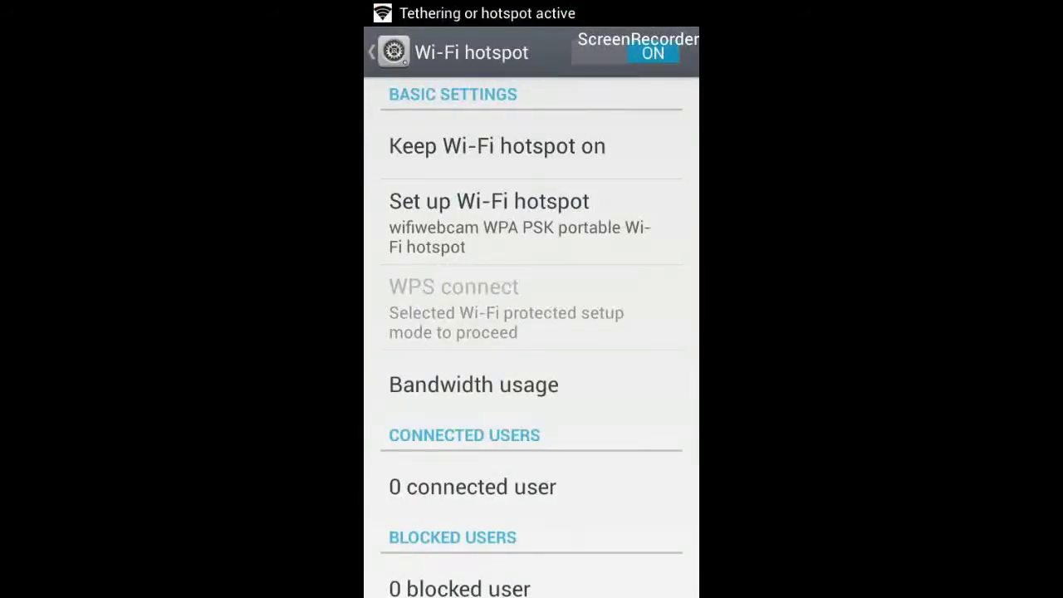
# - Return to the phone's home screen and stop the screen recording from its notification
pyautogui.scroll(-1, 531, 332)
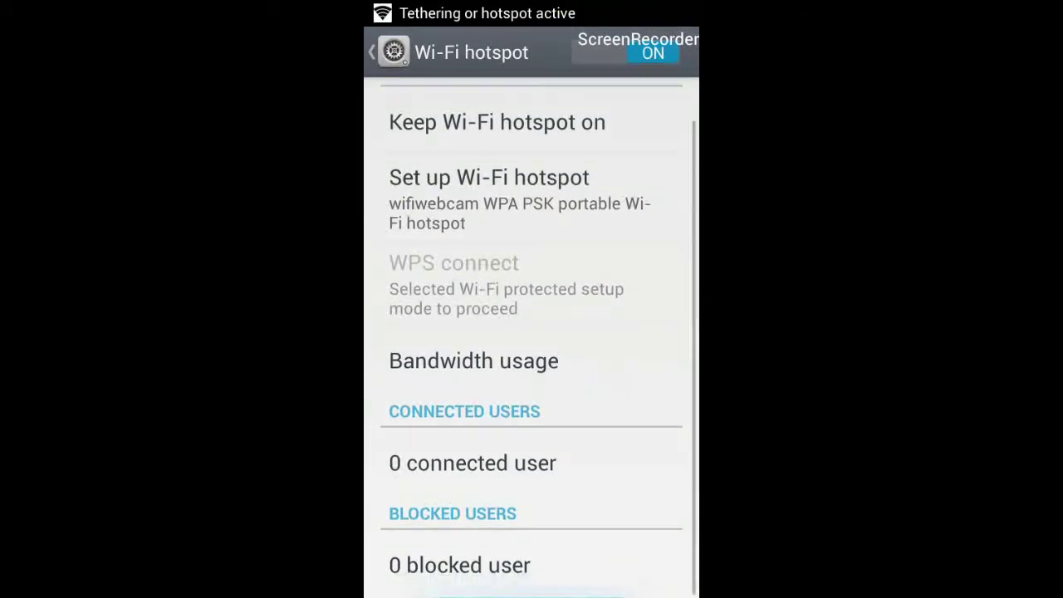
pyautogui.press('Home')
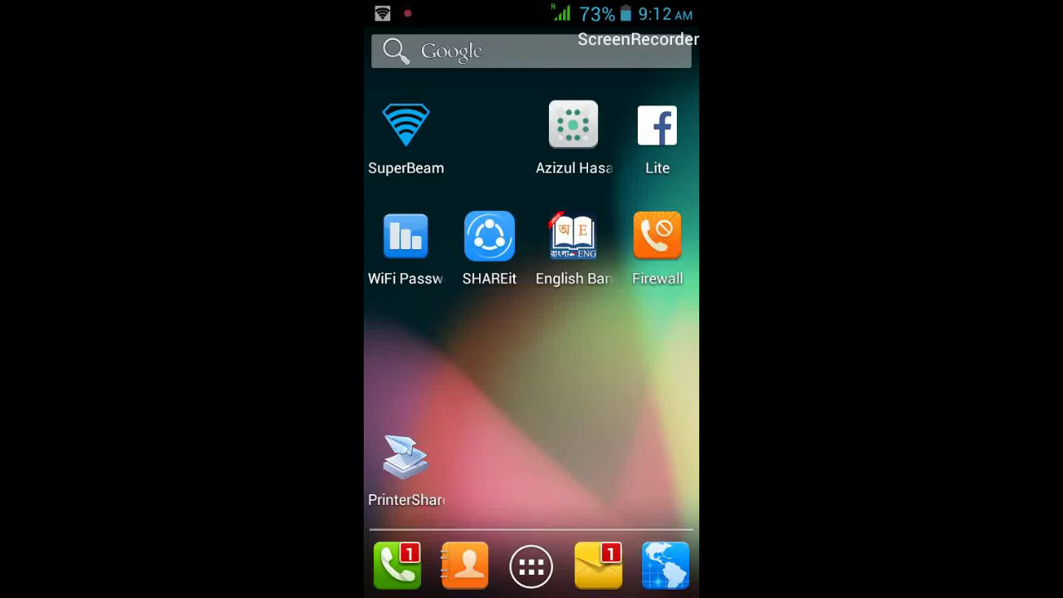
pyautogui.moveTo(570, 17); pyautogui.dragTo(570, 449)
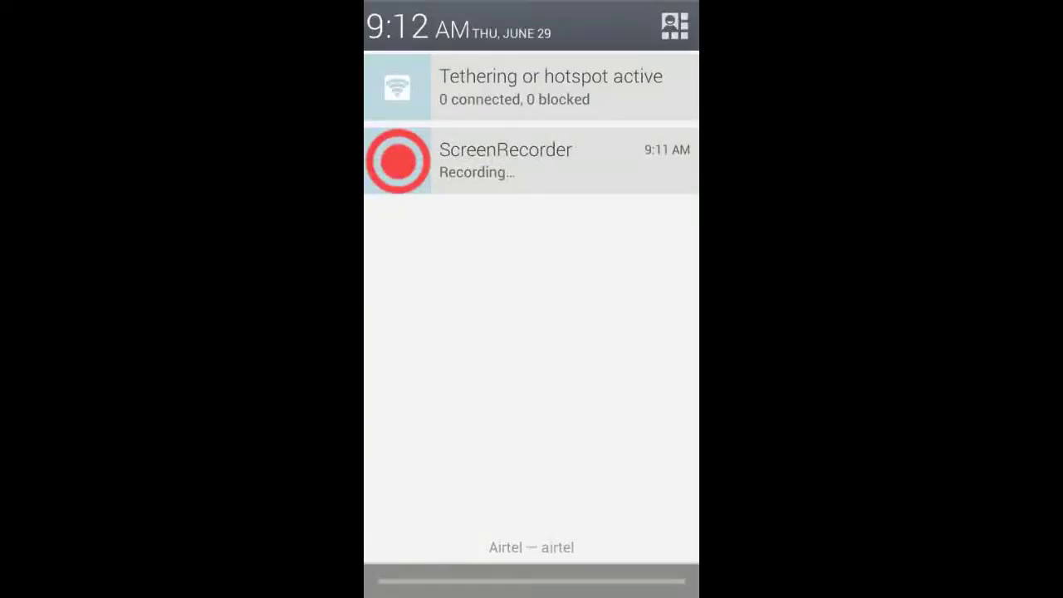
pyautogui.click(506, 160)
pyautogui.click(607, 116)
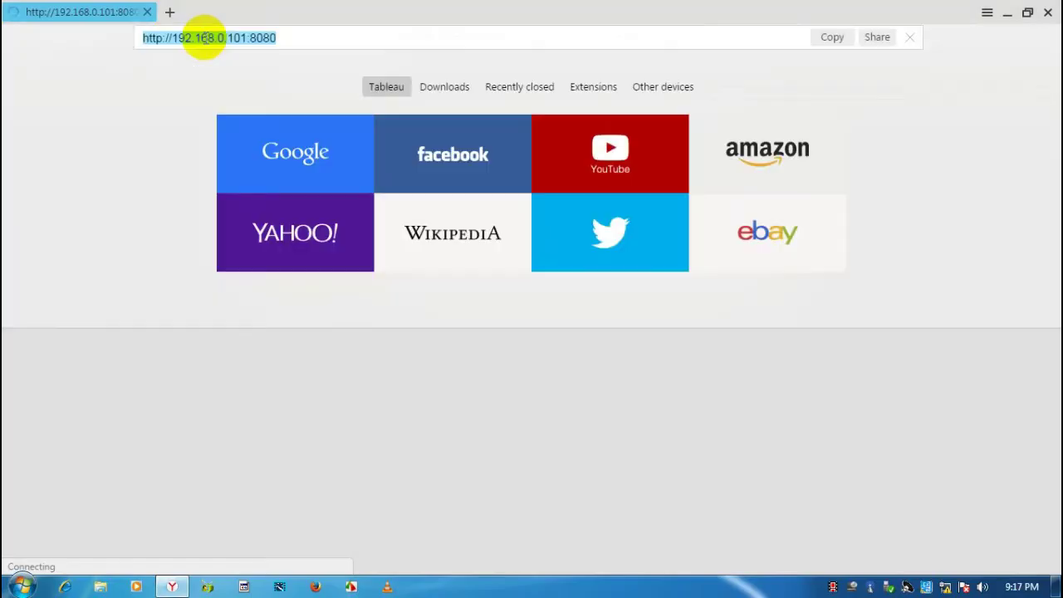
# - Try loading 192.168.0.101:8080, dismiss the default-browser prompt and close the failed tab
pyautogui.press('BackSpace')
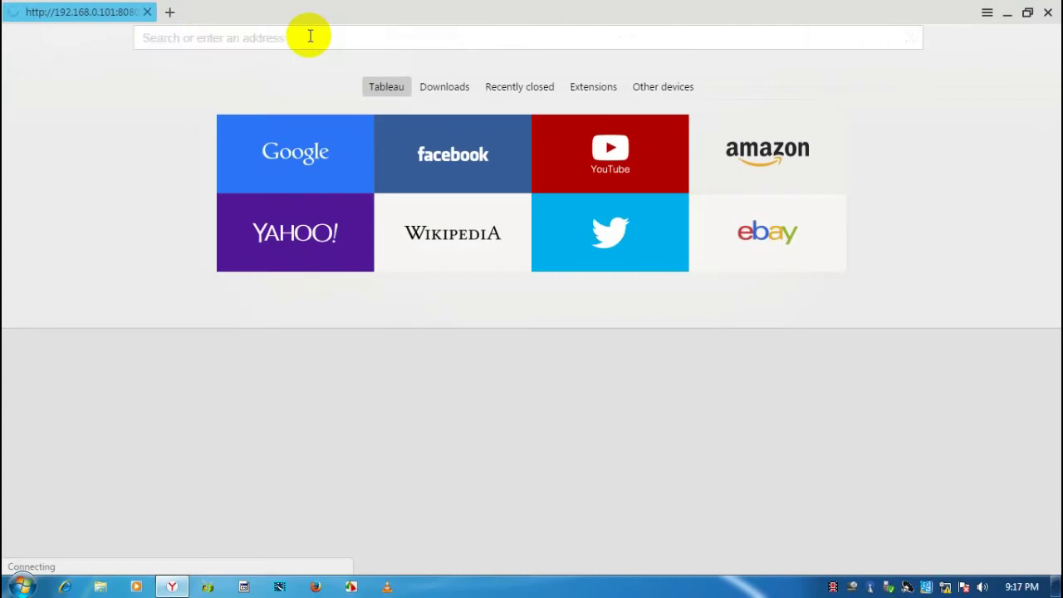
pyautogui.write('192.168.')
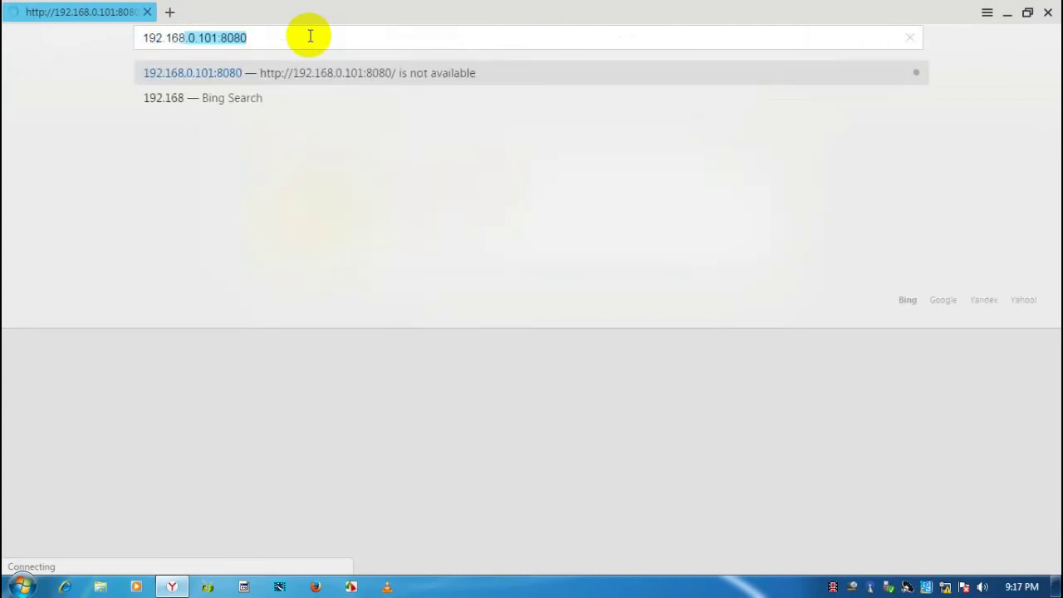
pyautogui.write('0.1')
pyautogui.press('Return')
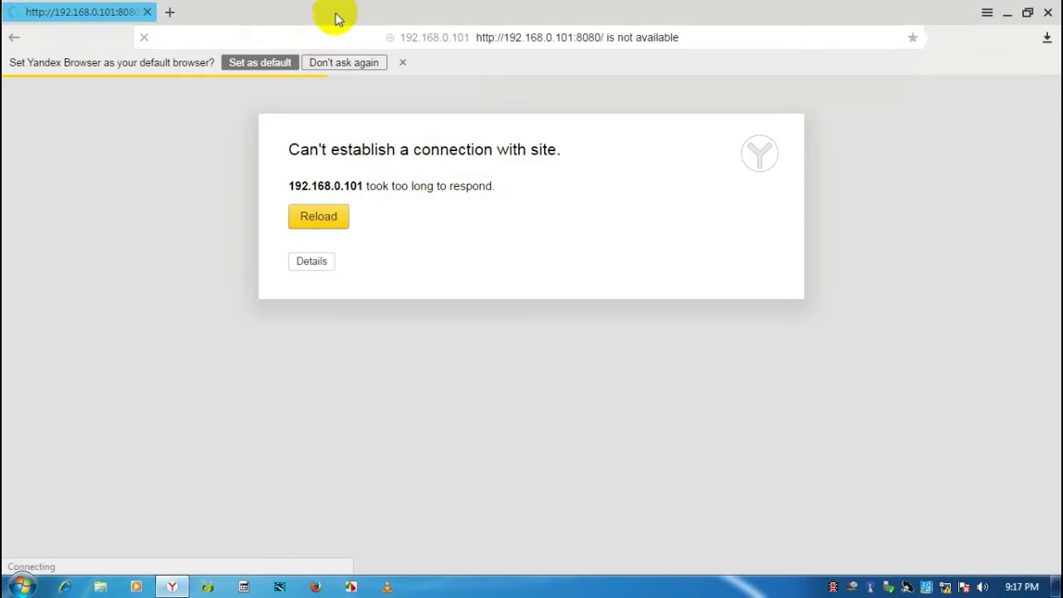
pyautogui.click(402, 63)
pyautogui.click(147, 13)
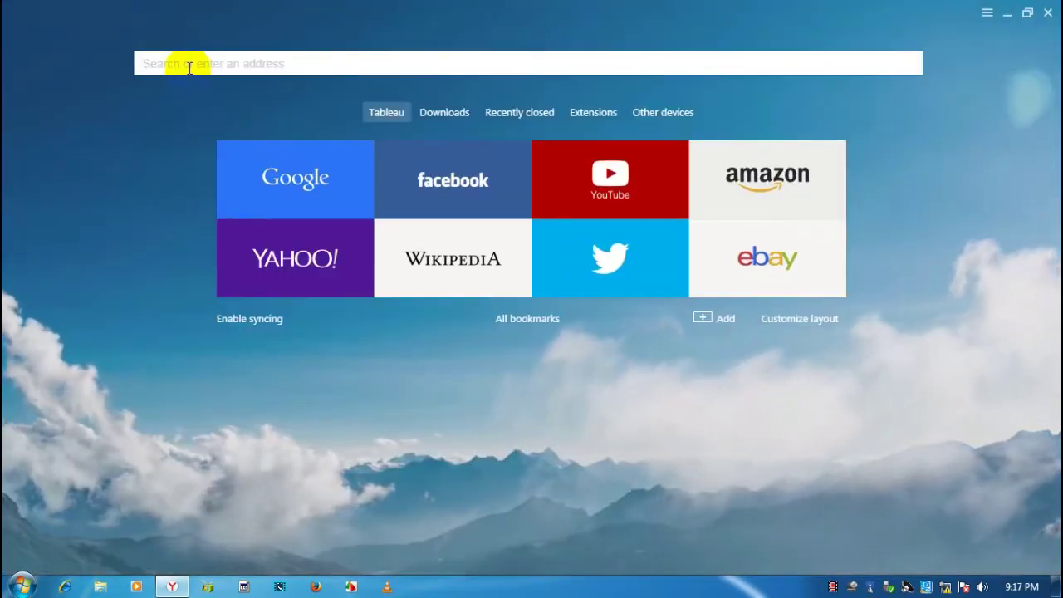
# - Load 192.168.0.1 in the new tab to reach the router's login prompt
pyautogui.write('192.3')
pyautogui.press('BackSpace')
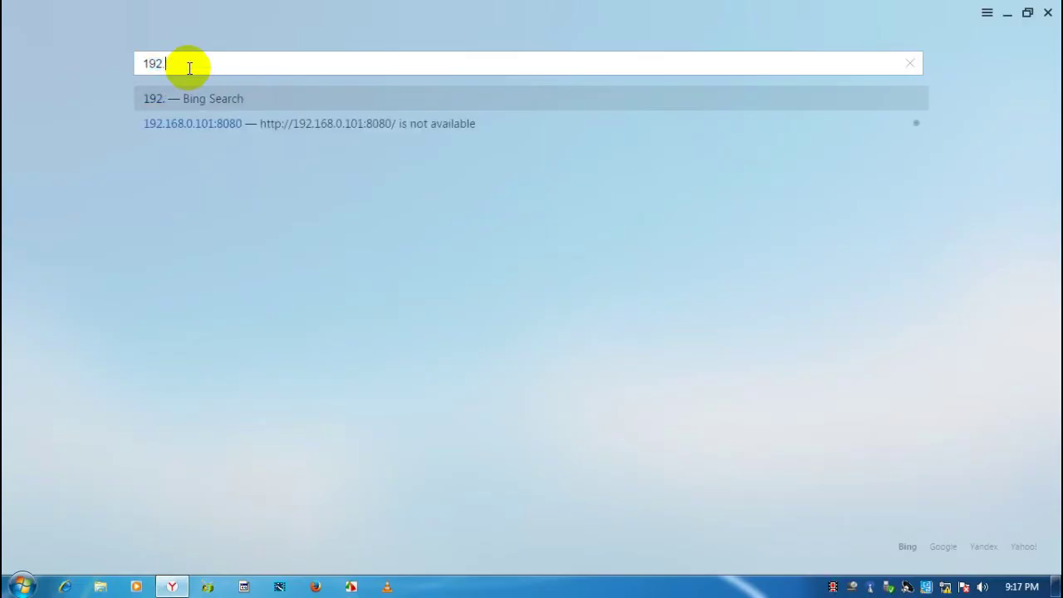
pyautogui.write('168.0.1')
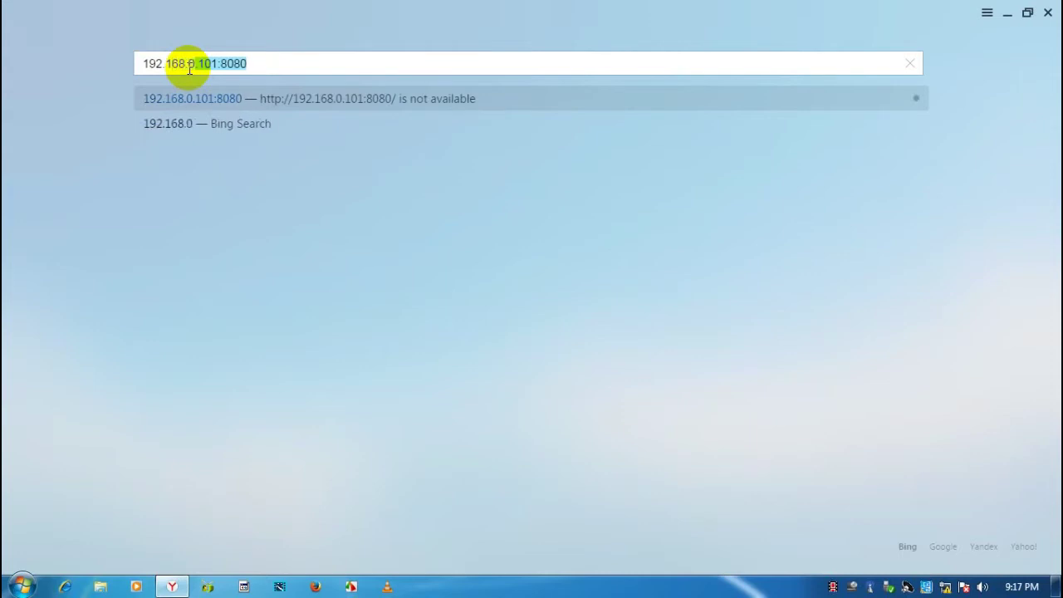
pyautogui.press('BackSpace')
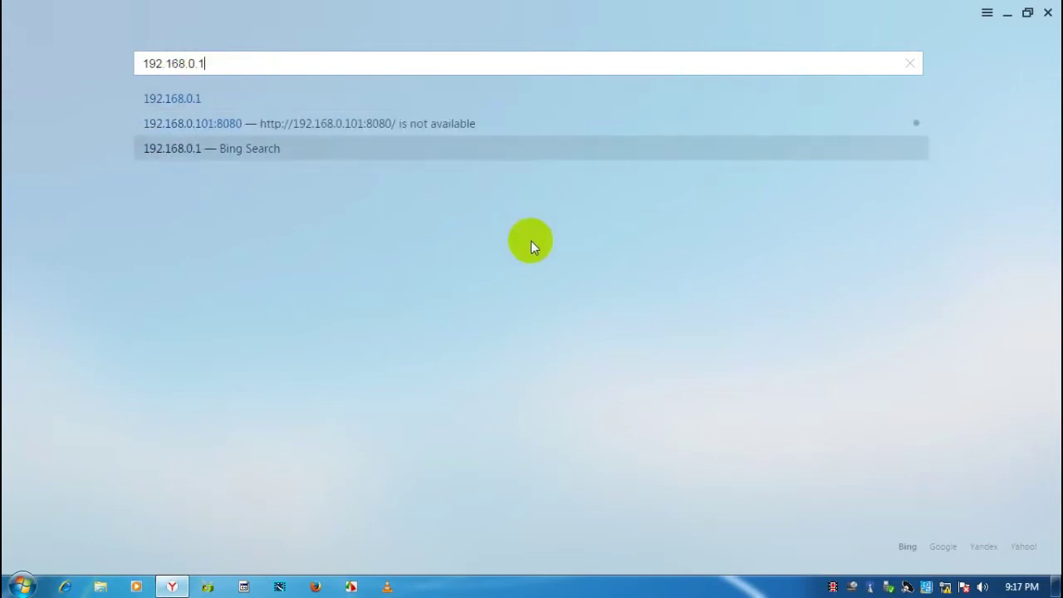
pyautogui.press('Return')
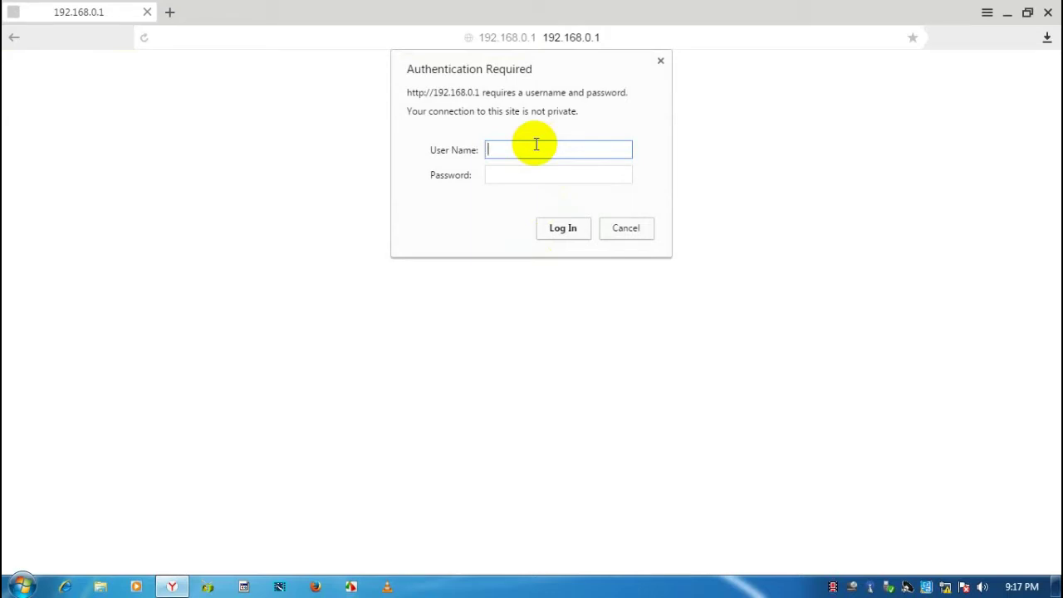
# - Log in with the router's user name and password and open the Wireless settings
pyautogui.press('Tab')
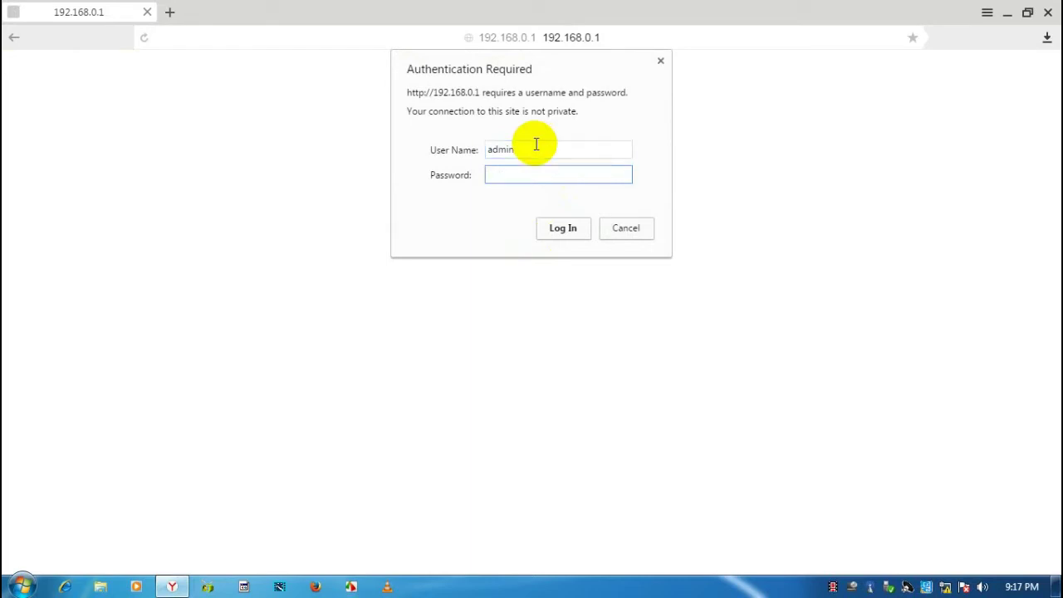
pyautogui.press('Return')
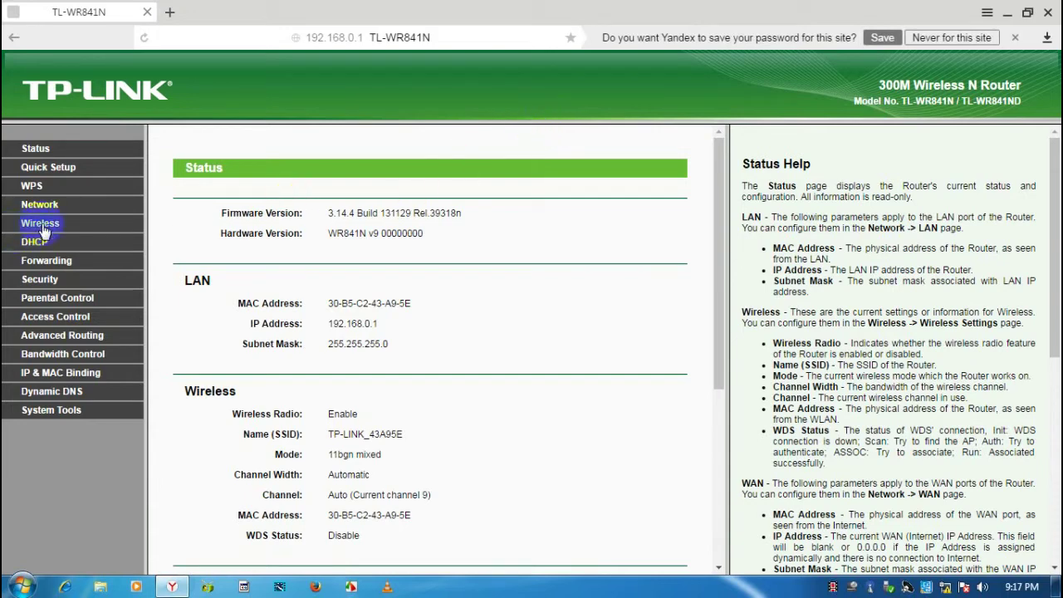
pyautogui.click(94, 223)
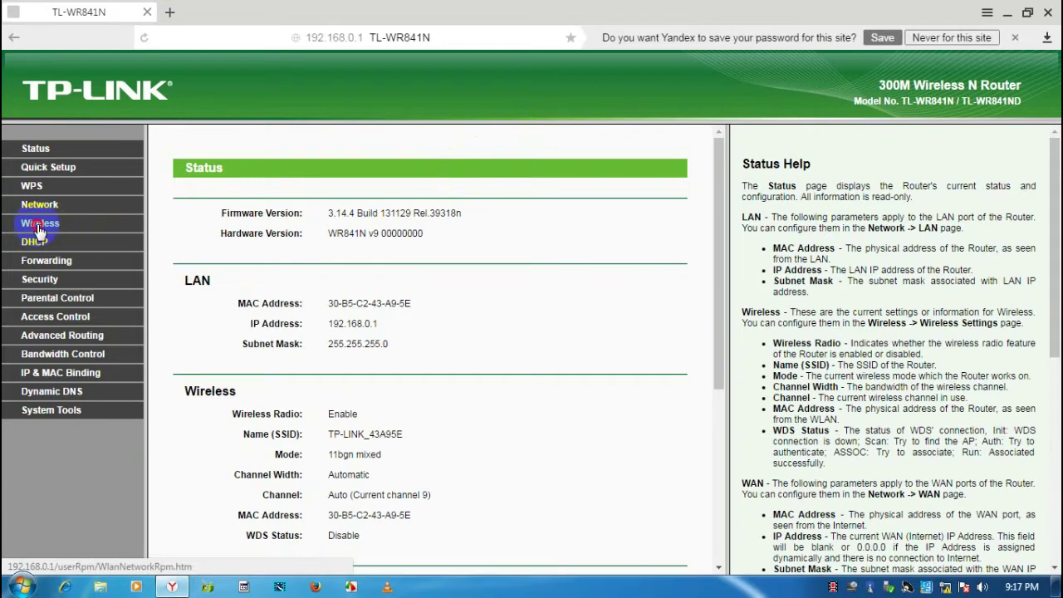
pyautogui.click(39, 226)
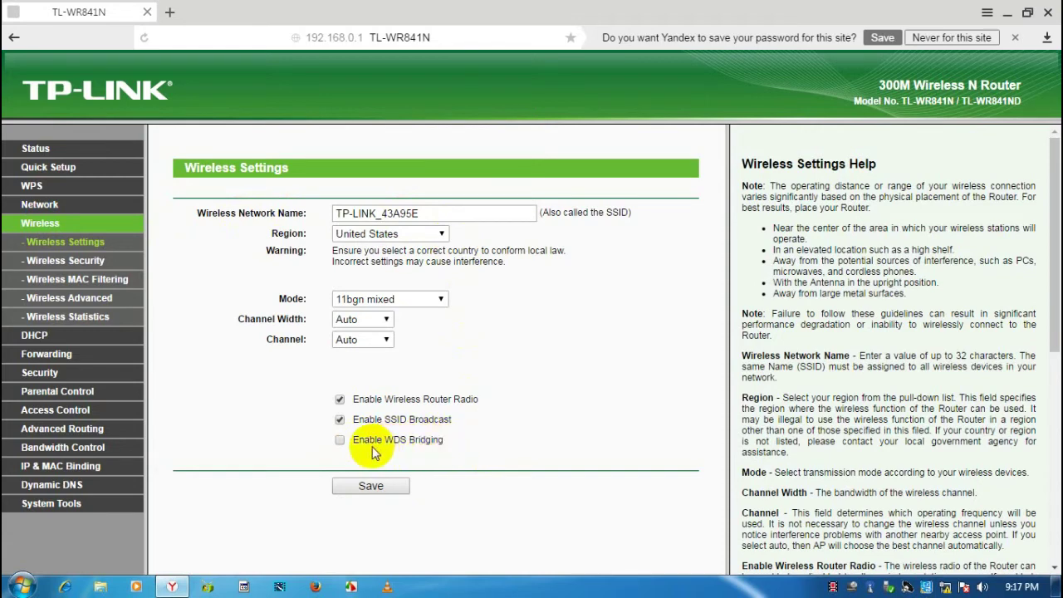
# - Enable WDS bridging, survey nearby networks and connect to wifiwebcam
pyautogui.click(340, 440)
pyautogui.scroll(-1, 407, 387)
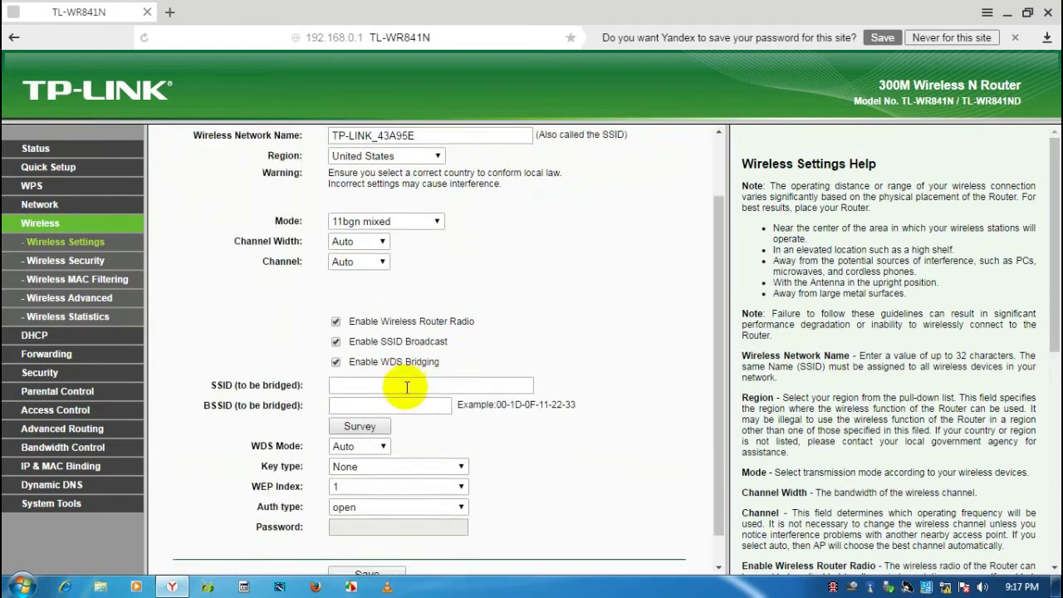
pyautogui.scroll(-1, 407, 387)
pyautogui.click(357, 392)
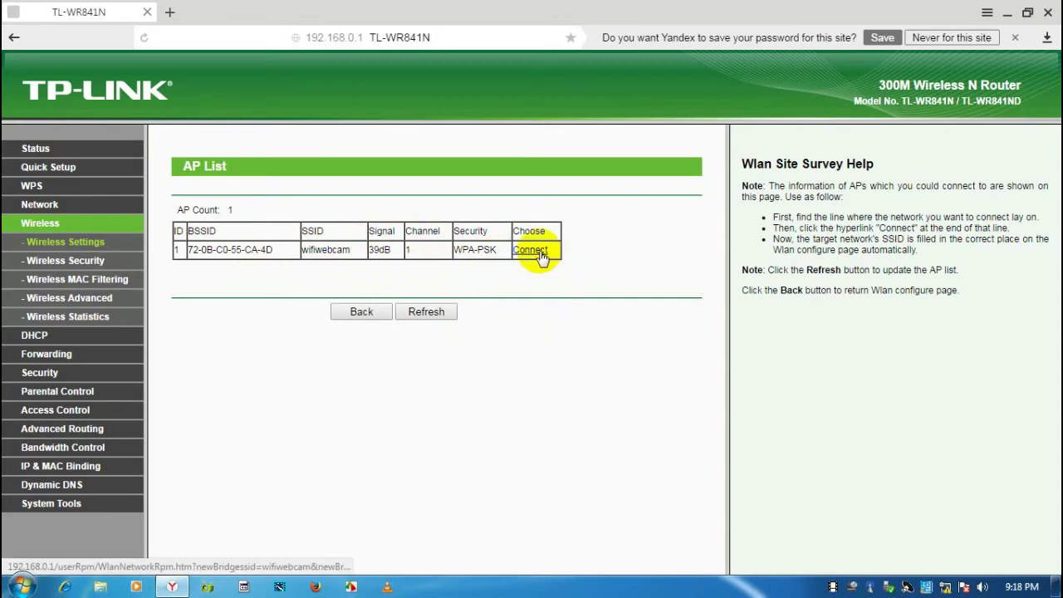
pyautogui.click(538, 252)
# - Enter the wifiwebcam hotspot's Wi-Fi password and save the bridge settings
pyautogui.scroll(-3, 474, 378)
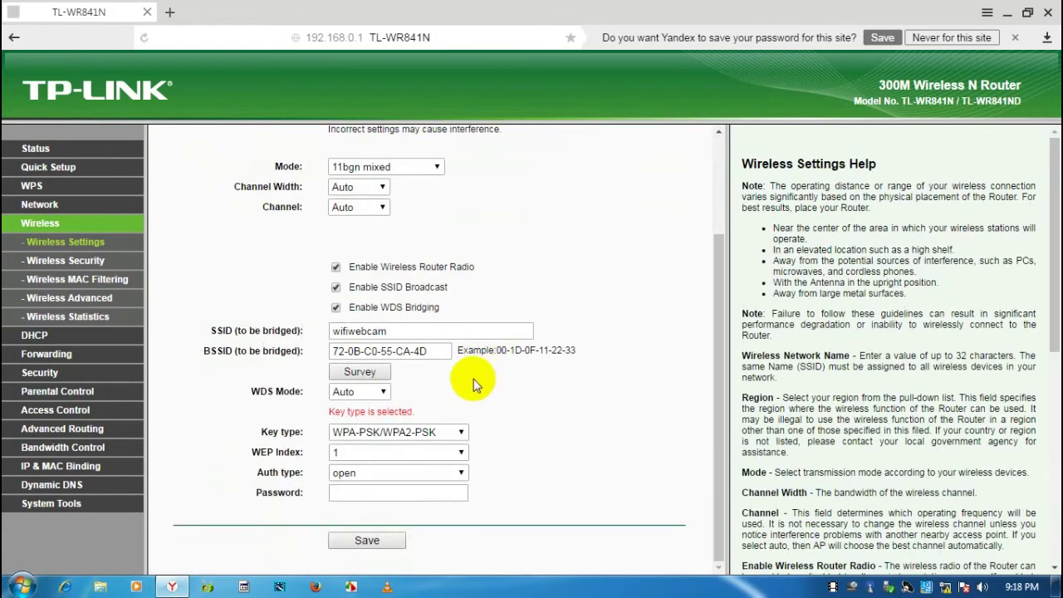
pyautogui.click(413, 493)
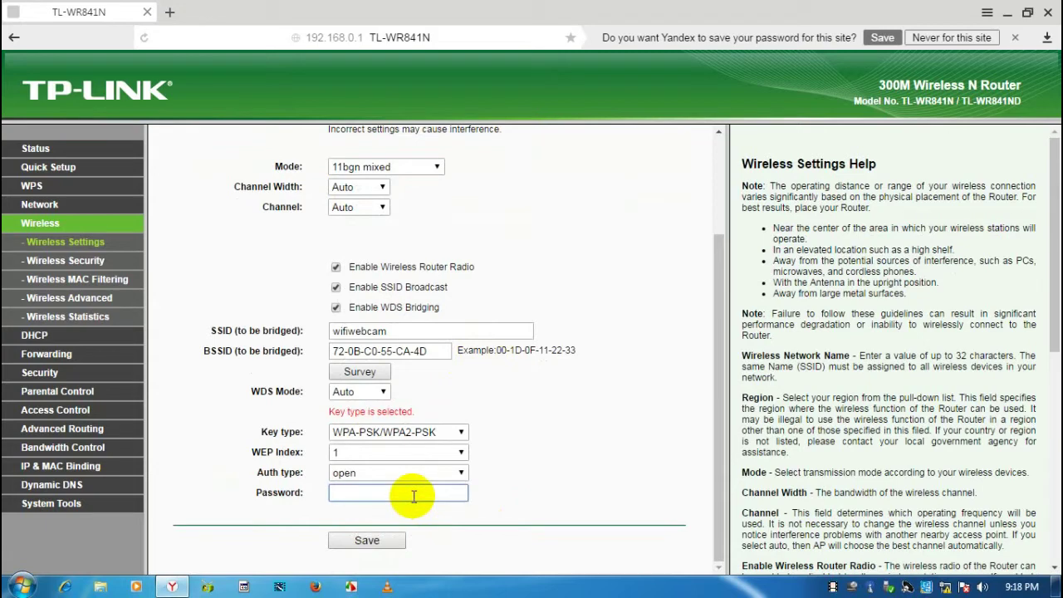
pyautogui.click(394, 535)
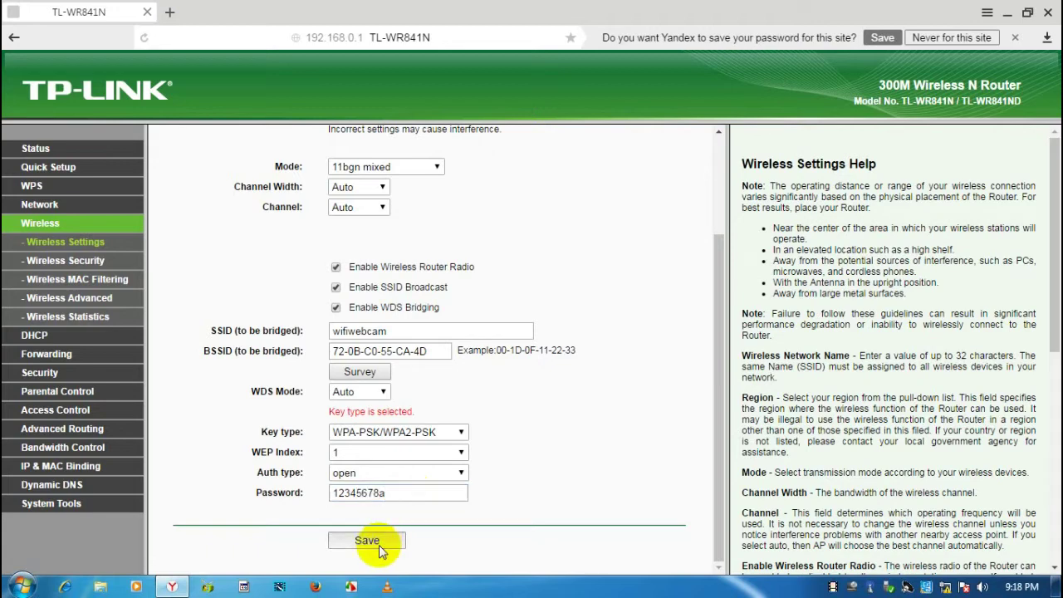
# - Confirm the save prompt and save the wireless settings again so the wifiwebcam bridge persists
pyautogui.click(361, 158)
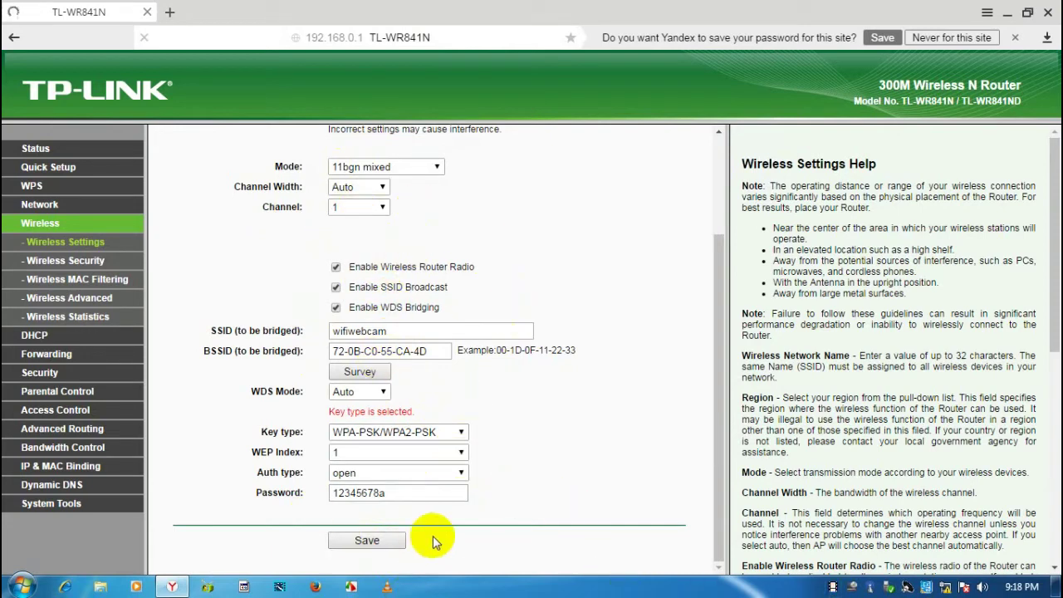
pyautogui.click(387, 544)
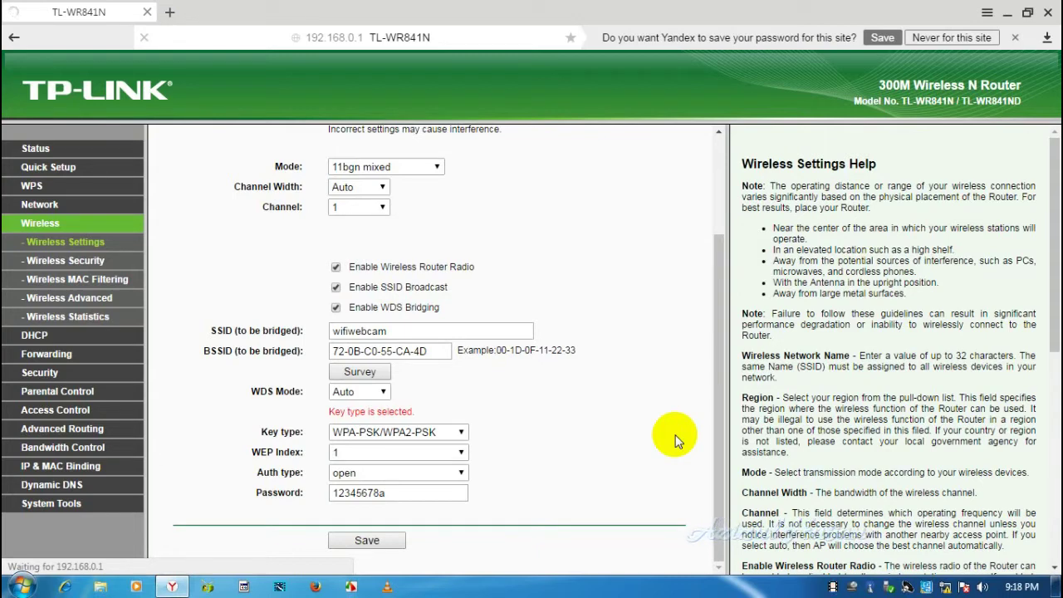
pyautogui.scroll(-2, 581, 297)
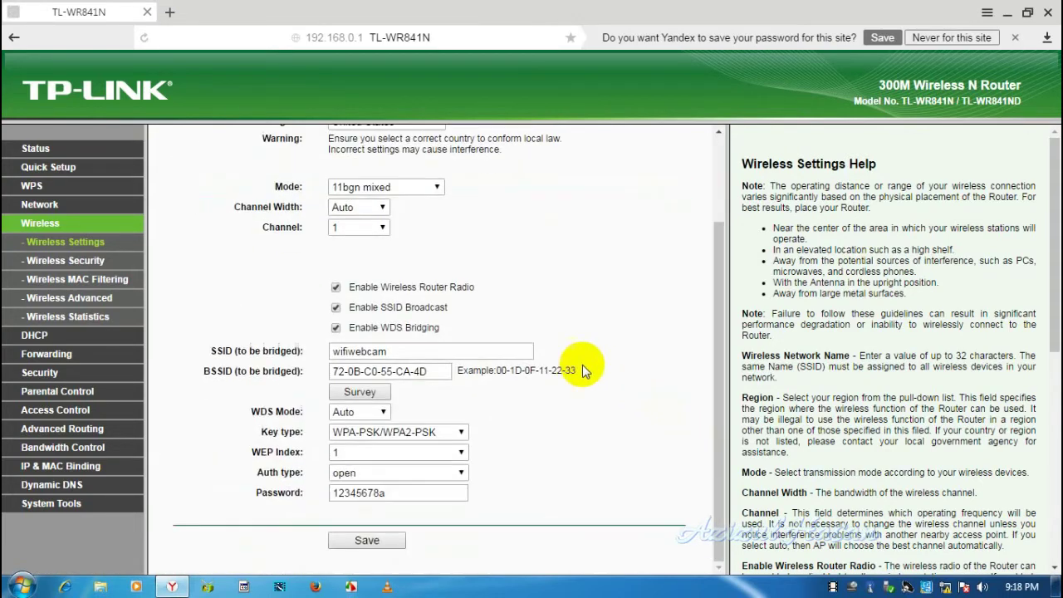
pyautogui.scroll(1, 446, 340)
pyautogui.click(33, 149)
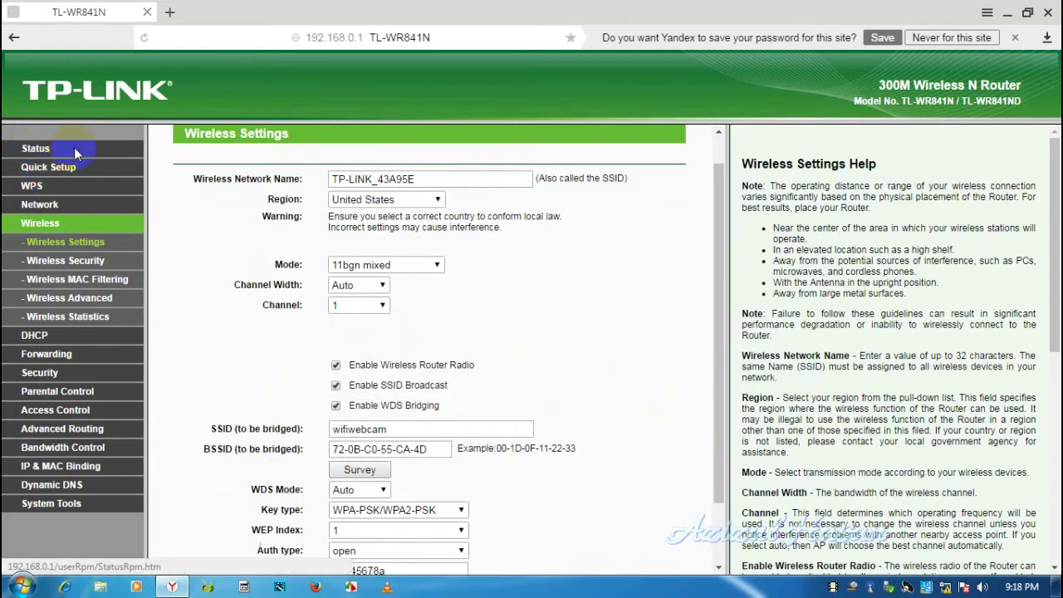
# - Verify WDS Status reads Run on the Status page, then bring up DHCP Settings
pyautogui.click(34, 153)
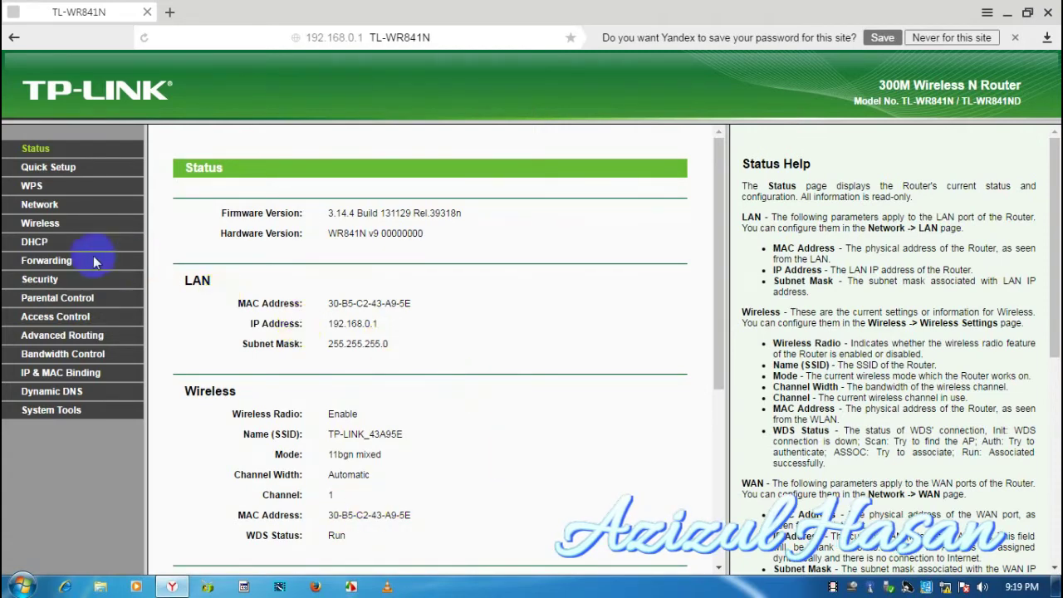
pyautogui.click(32, 248)
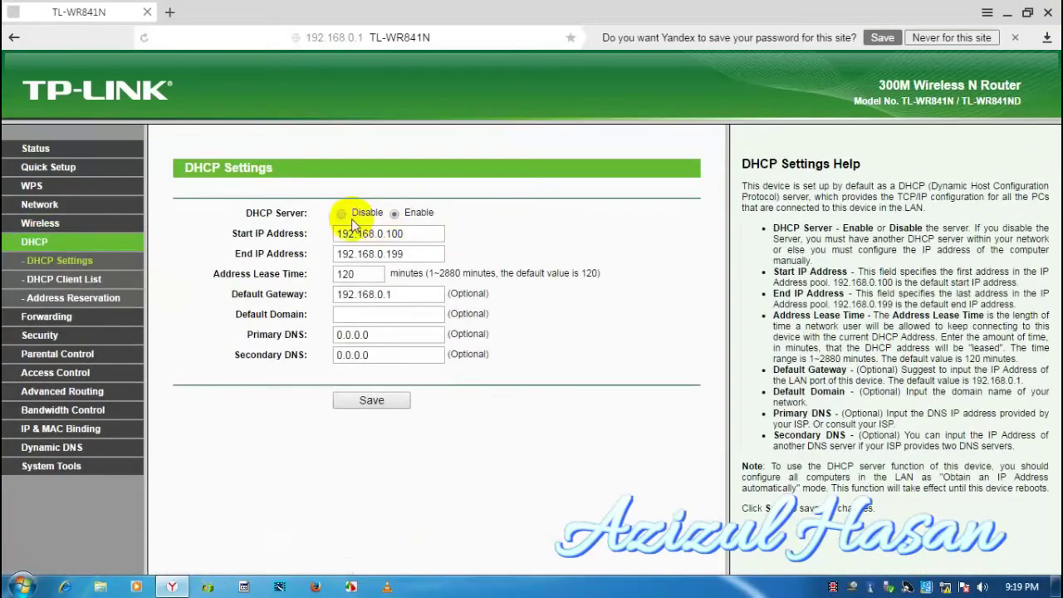
# - Set DHCP Server to Disable, save, and acknowledge the reboot-required confirmation
pyautogui.click(341, 213)
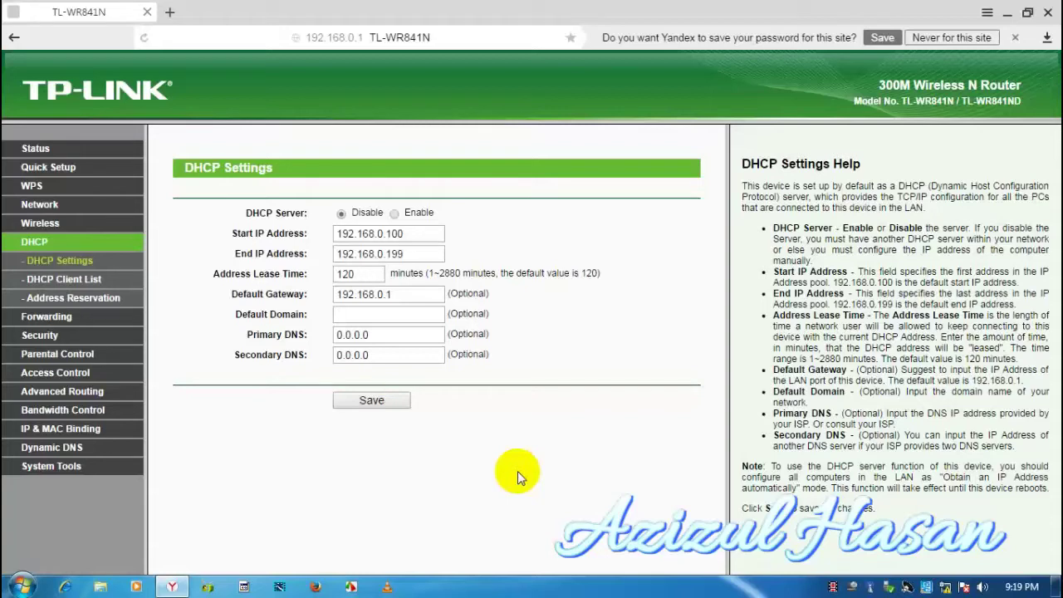
pyautogui.click(359, 402)
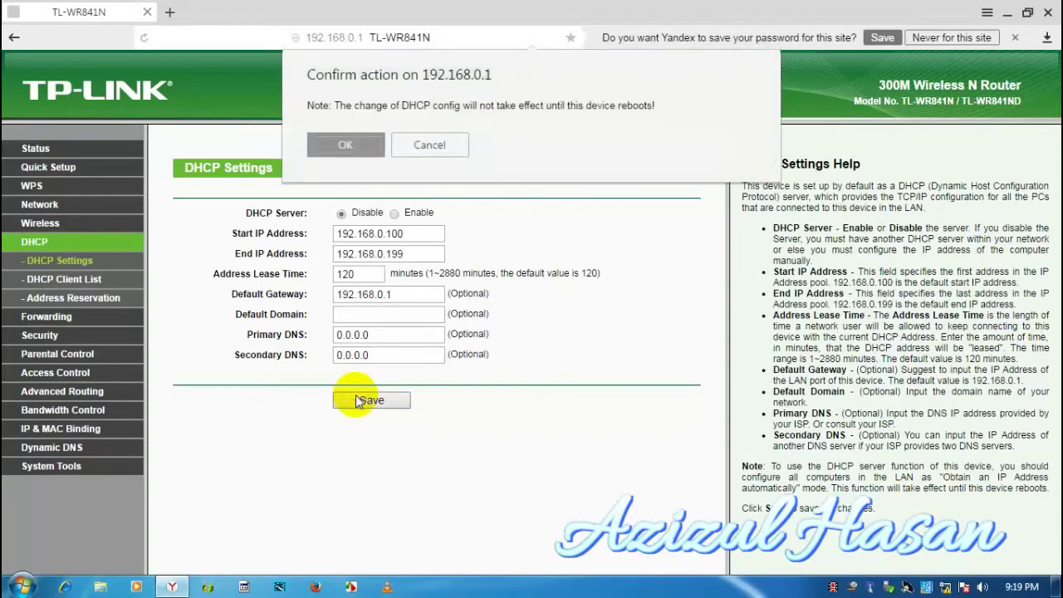
pyautogui.click(351, 143)
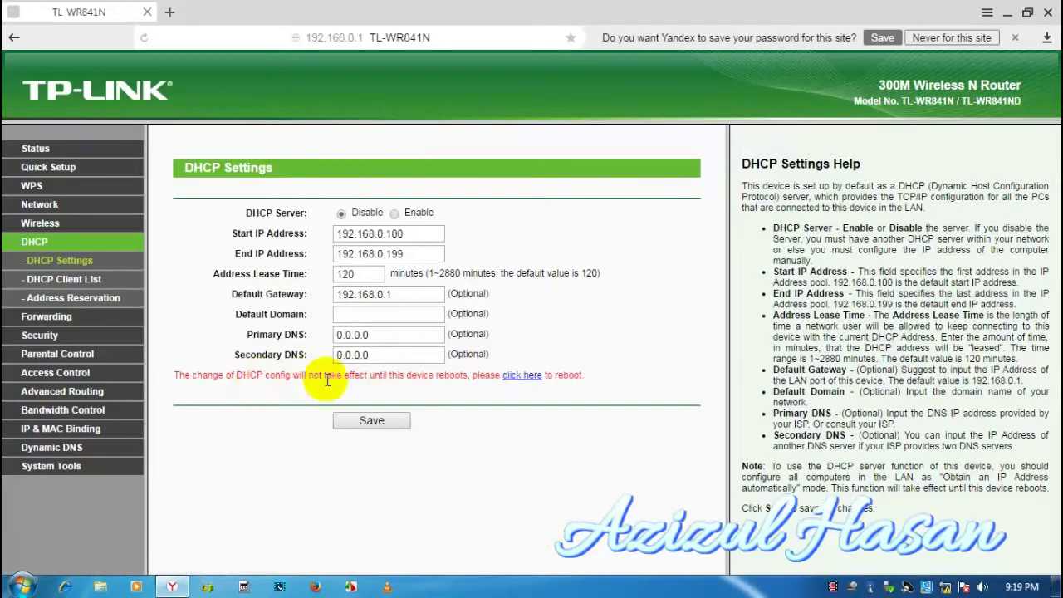
# - Reboot the router from the reboot page, confirm it, and close the browser window
pyautogui.click(517, 380)
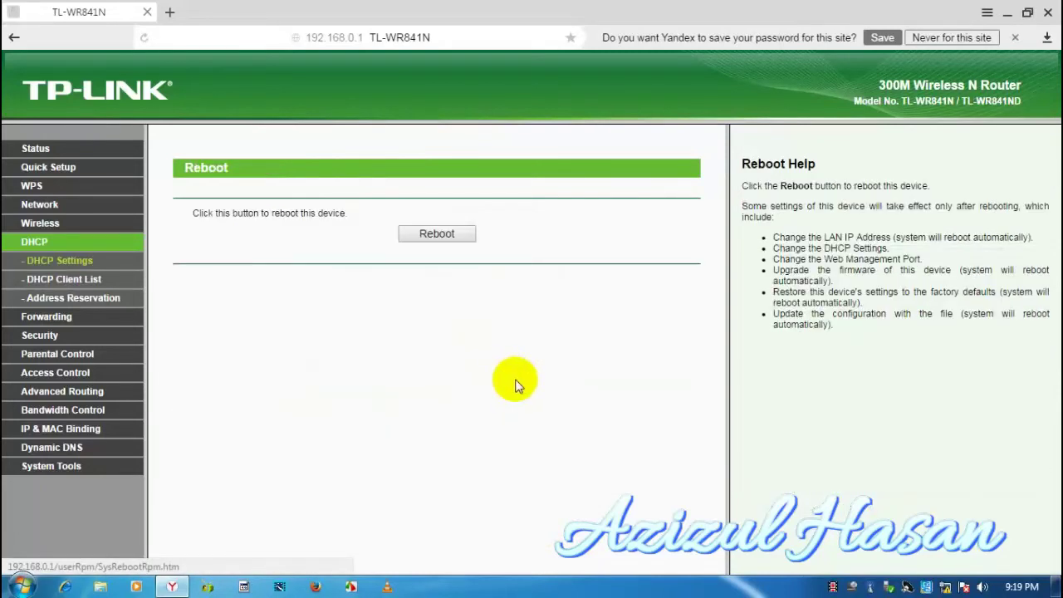
pyautogui.click(440, 235)
pyautogui.click(346, 143)
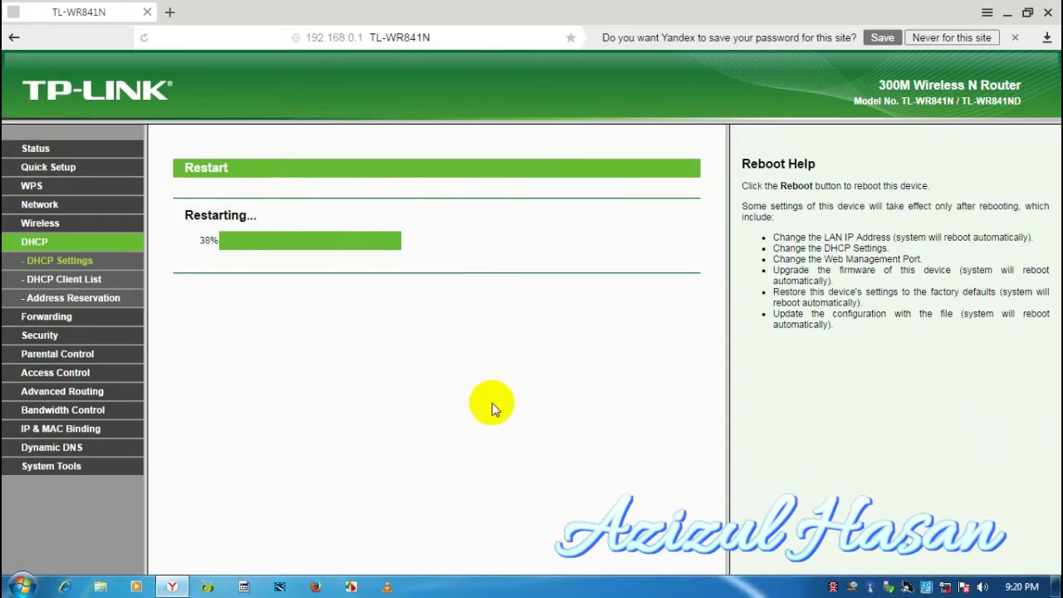
pyautogui.click(1048, 12)
pyautogui.rightClick(709, 81)
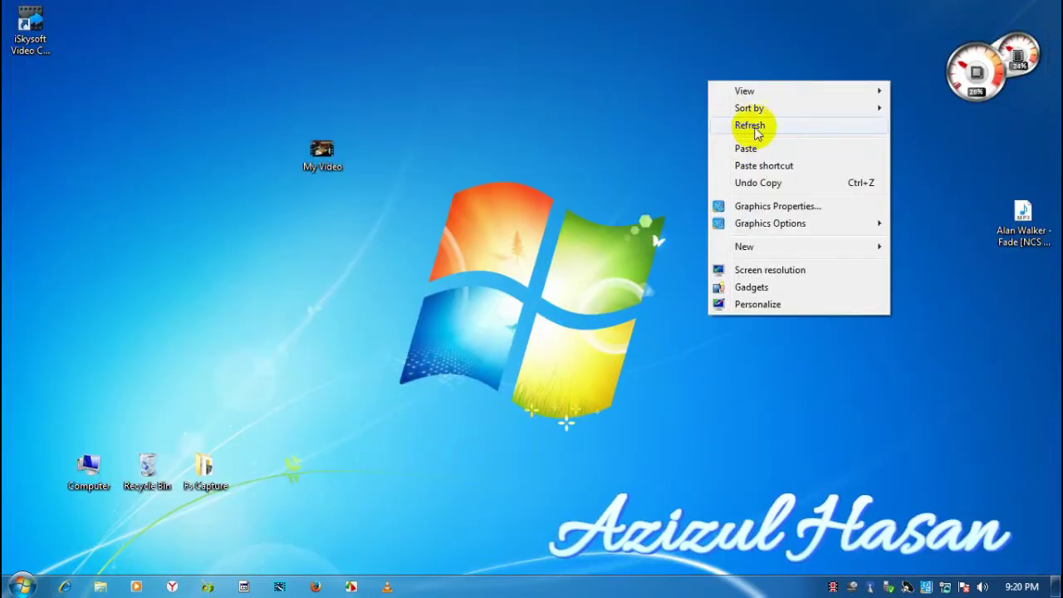
pyautogui.click(739, 125)
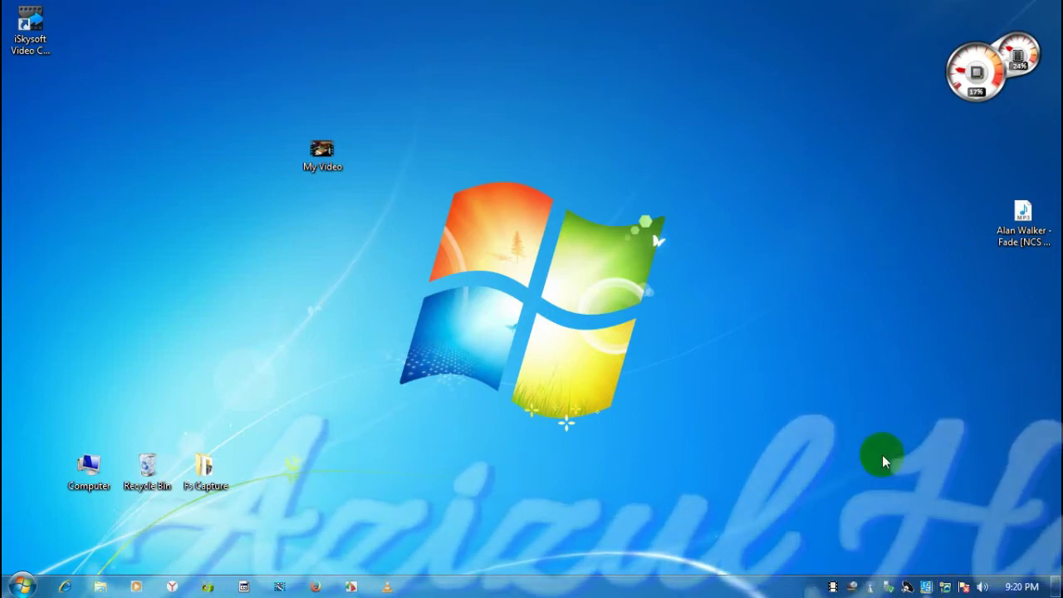
pyautogui.rightClick(843, 345)
pyautogui.rightClick(551, 157)
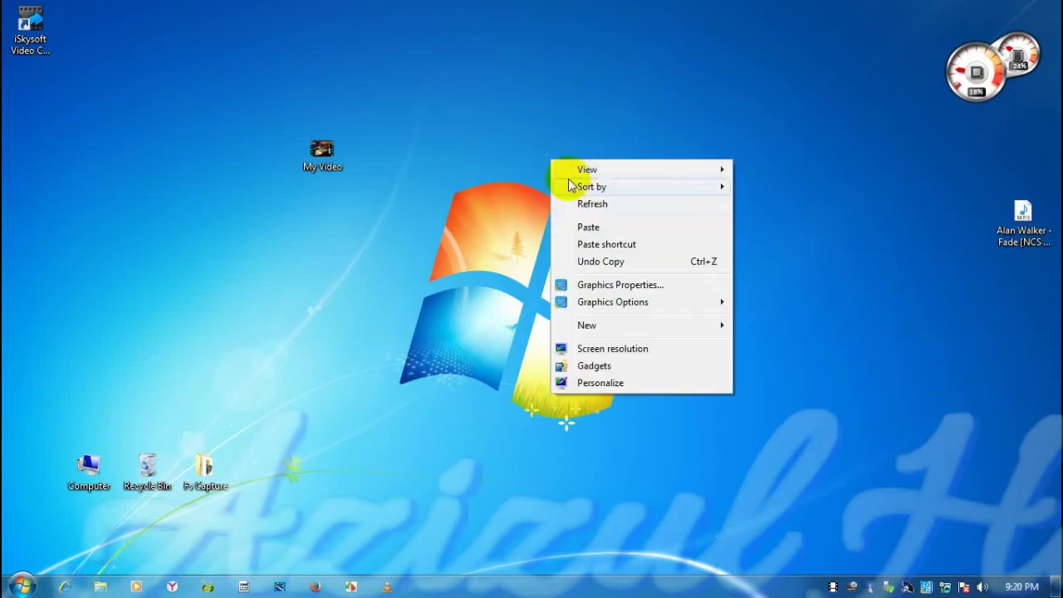
pyautogui.click(593, 205)
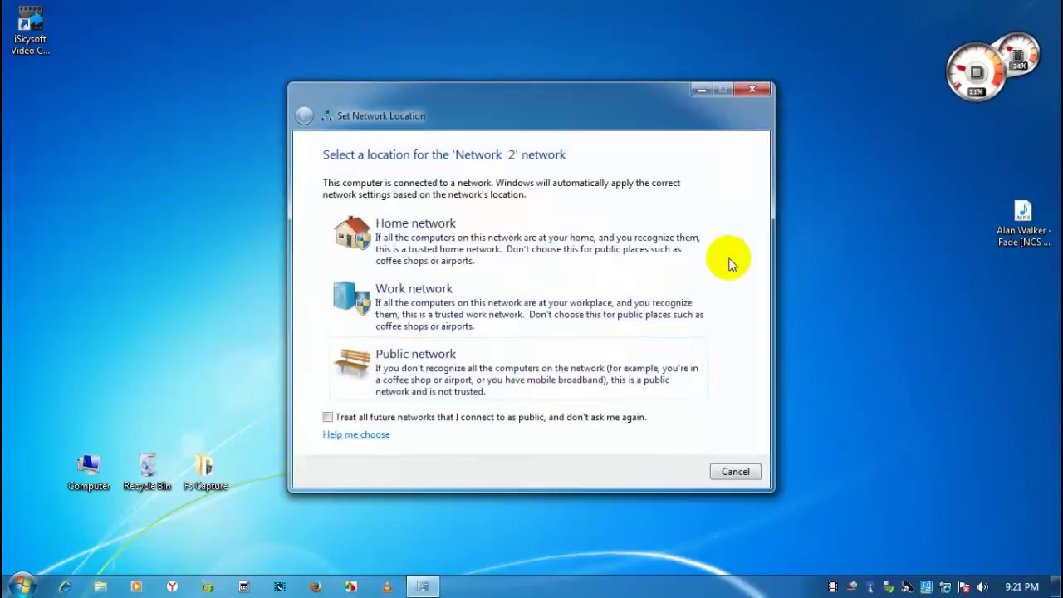
# - Mark Network 2 as a Home network, close the window and refresh the desktop
pyautogui.click(415, 225)
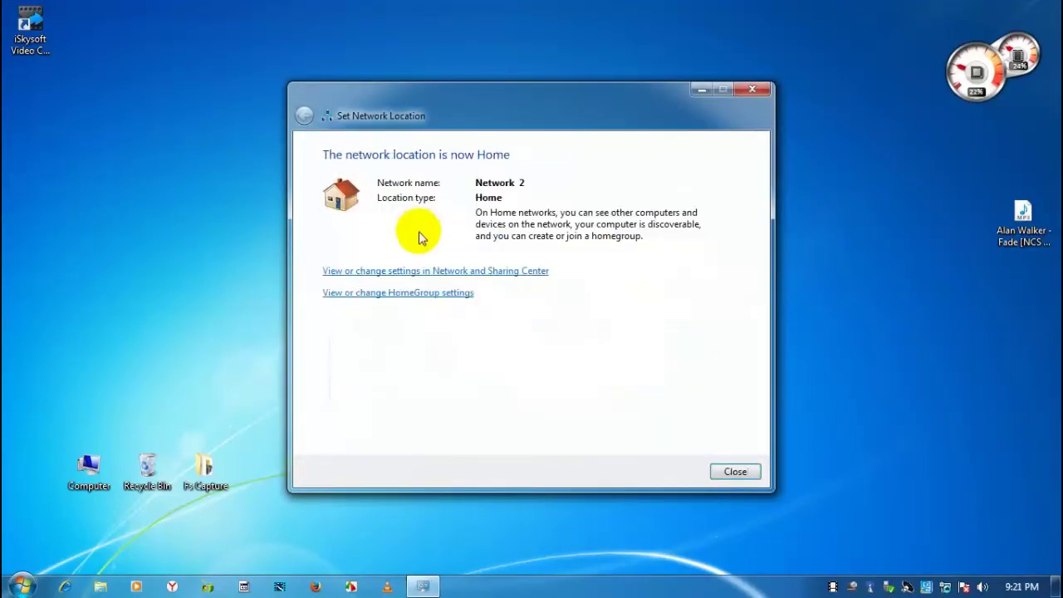
pyautogui.click(736, 471)
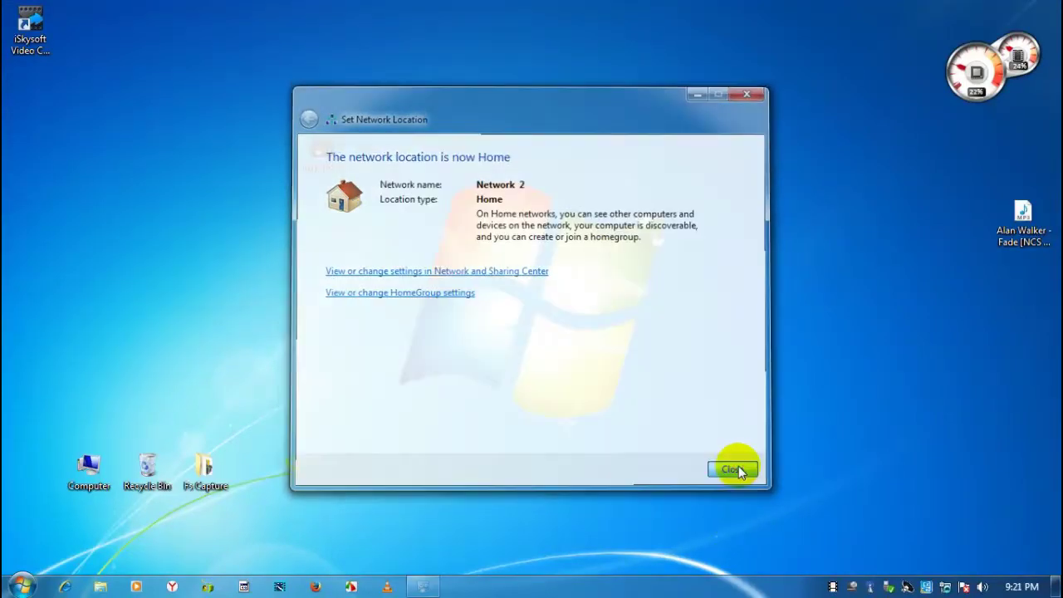
pyautogui.rightClick(829, 238)
pyautogui.rightClick(765, 262)
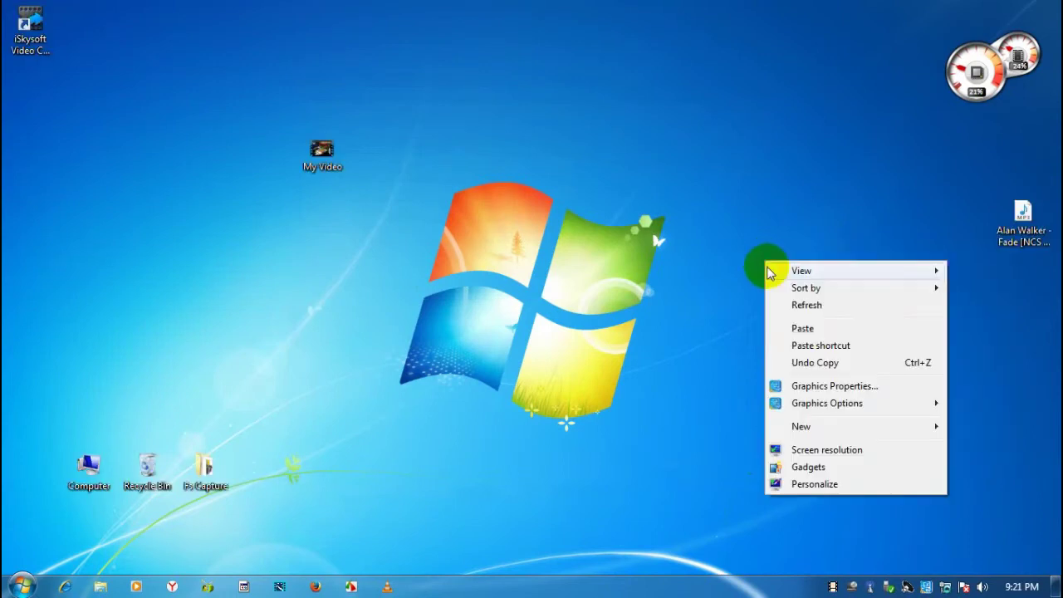
pyautogui.click(810, 305)
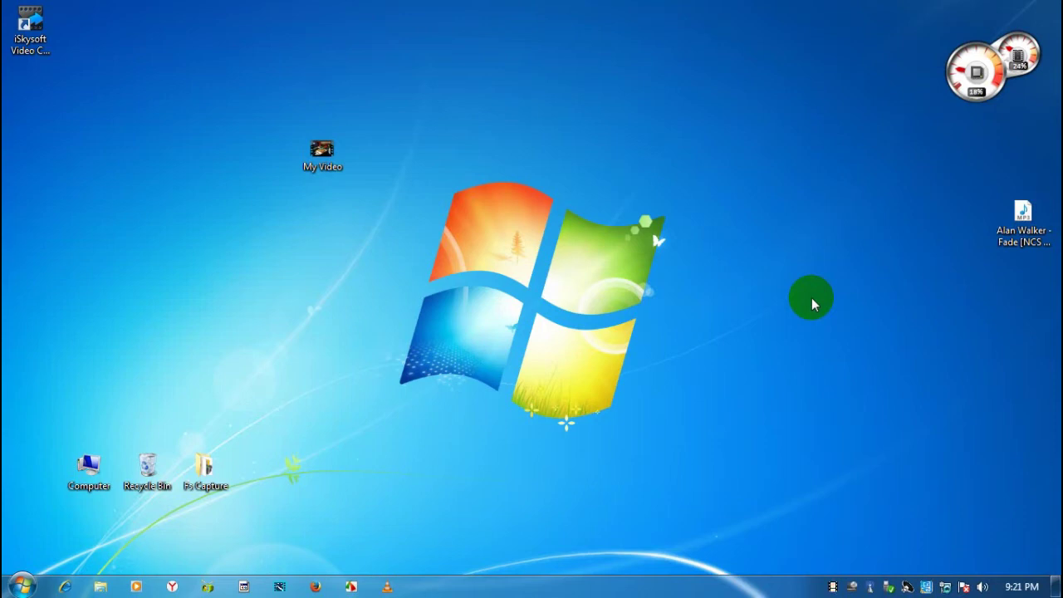
pyautogui.click(947, 589)
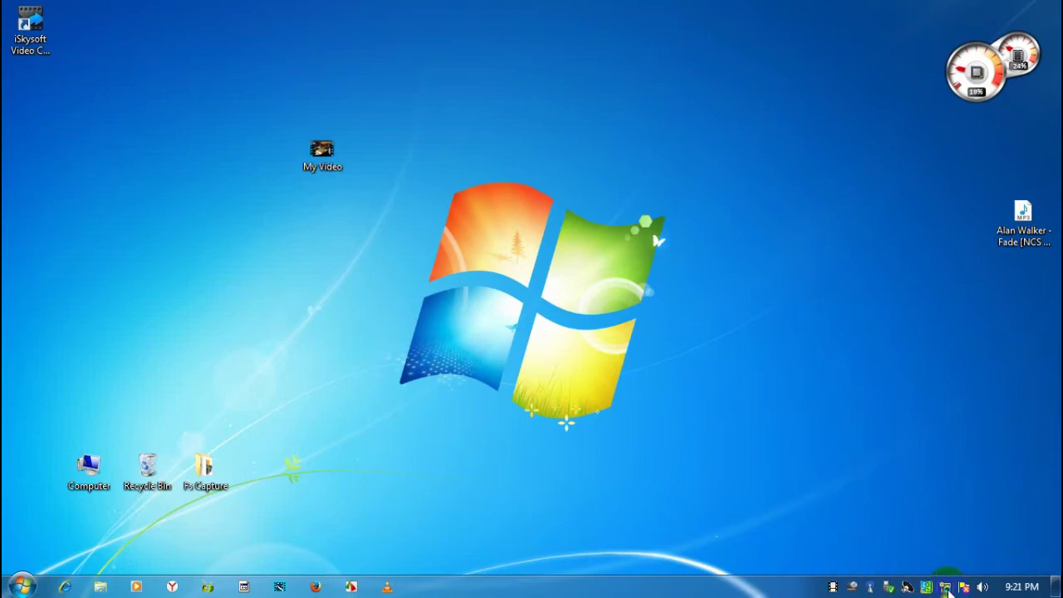
pyautogui.click(938, 544)
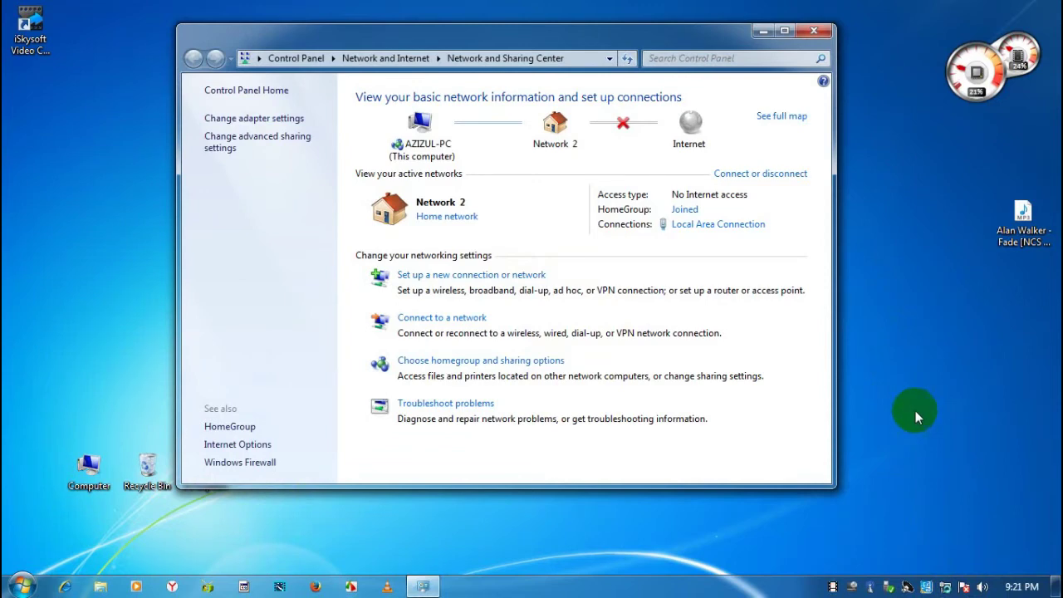
pyautogui.click(816, 32)
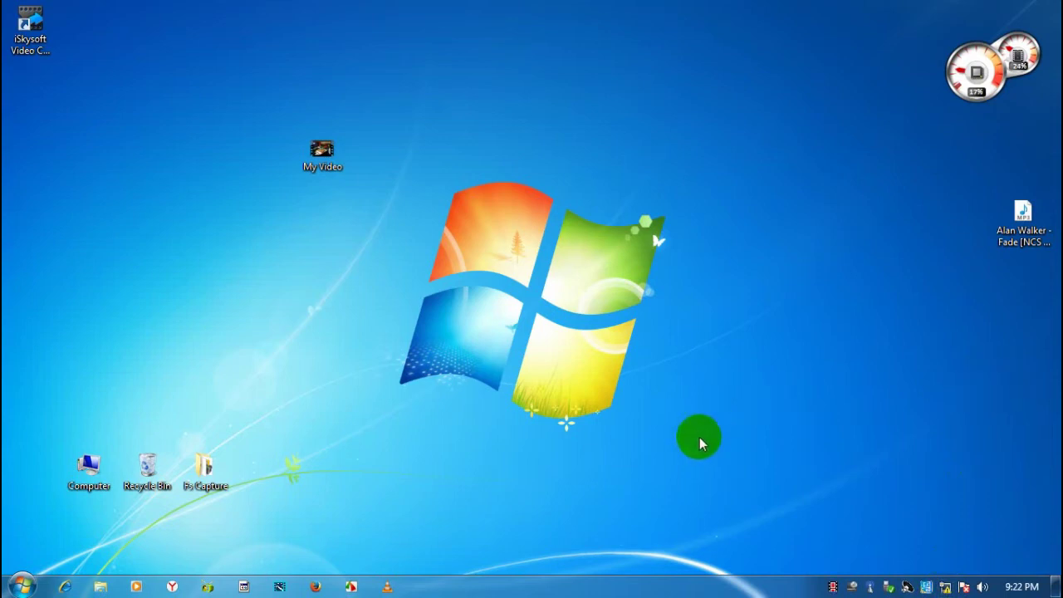
# - Launch Yandex Browser, close the router admin tab and open Facebook to test the connection
pyautogui.click(174, 588)
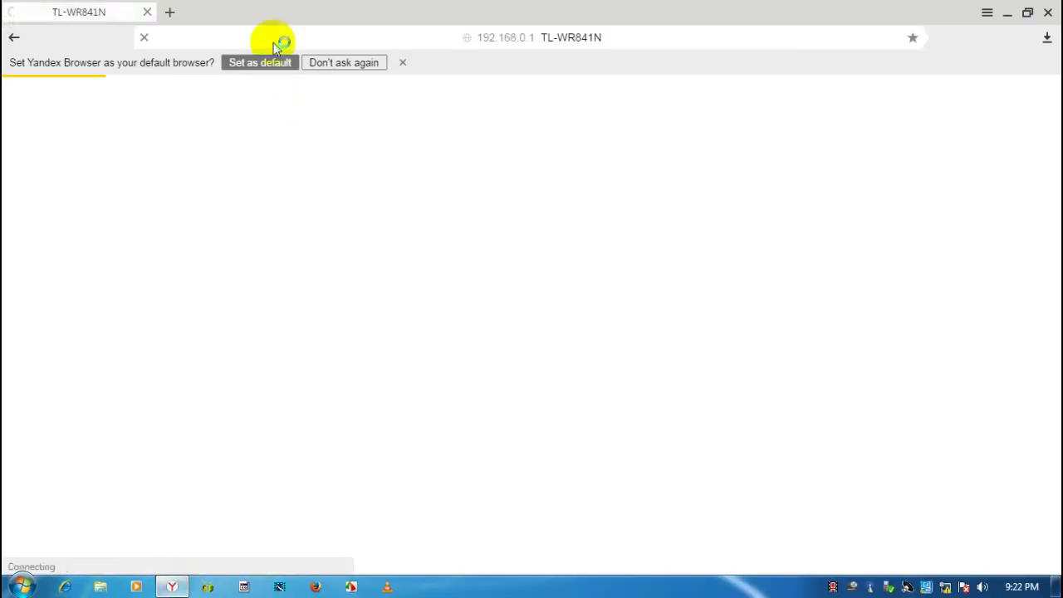
pyautogui.click(272, 37)
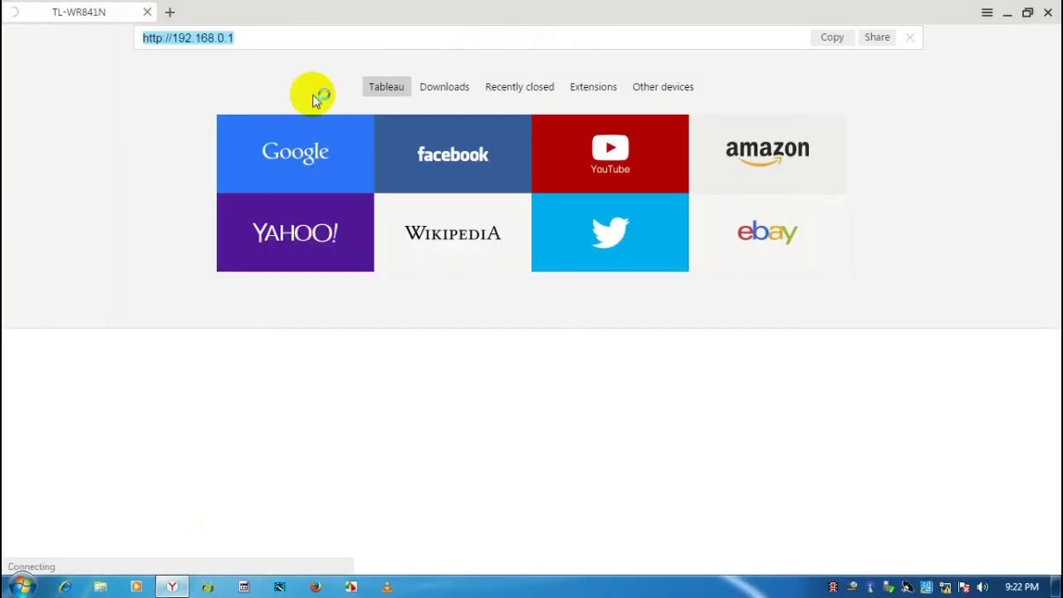
pyautogui.click(267, 186)
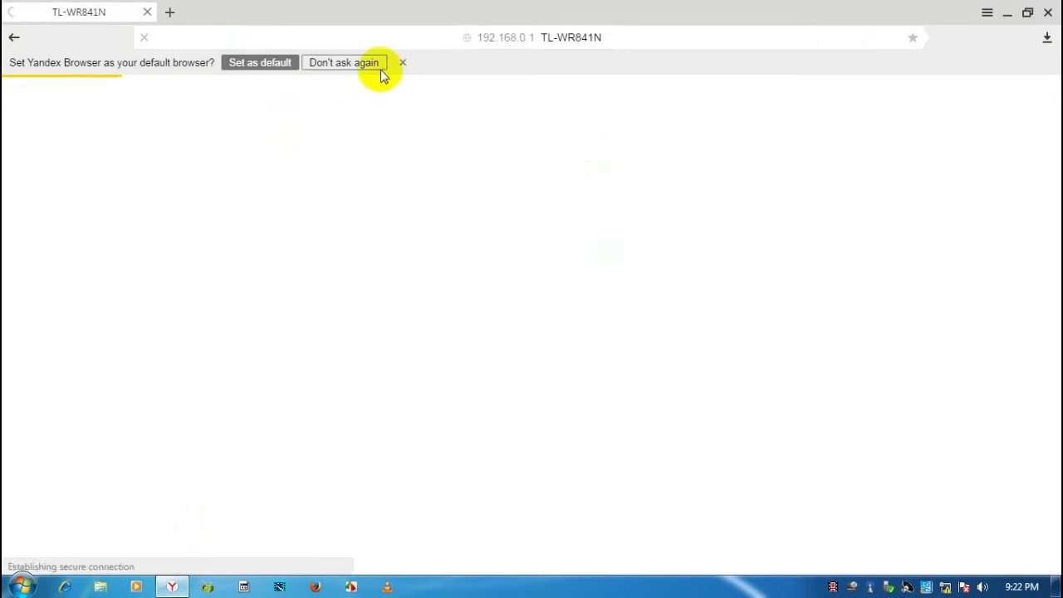
pyautogui.click(402, 62)
pyautogui.click(371, 37)
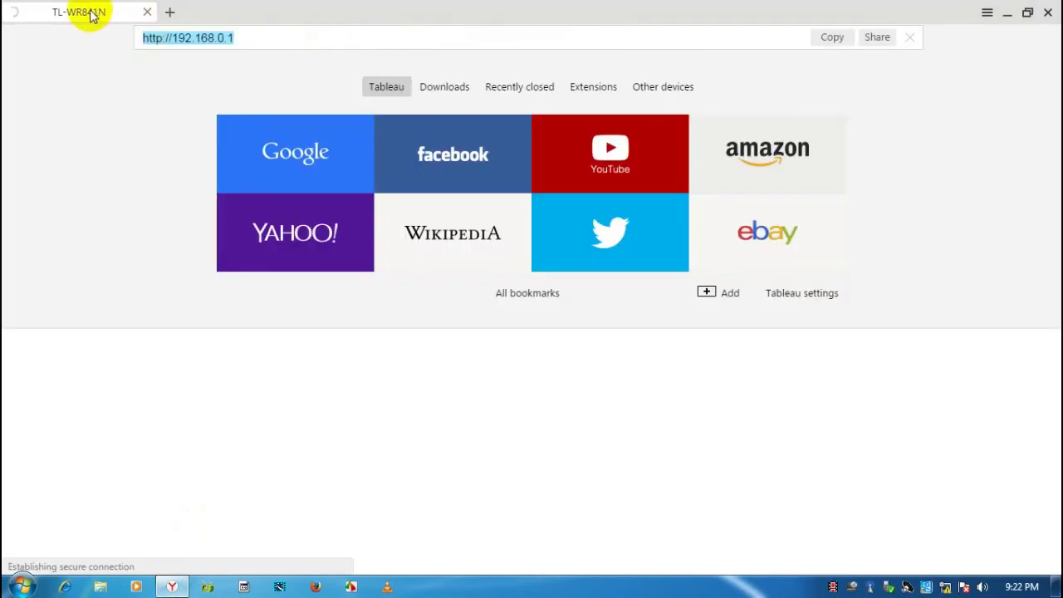
pyautogui.click(145, 11)
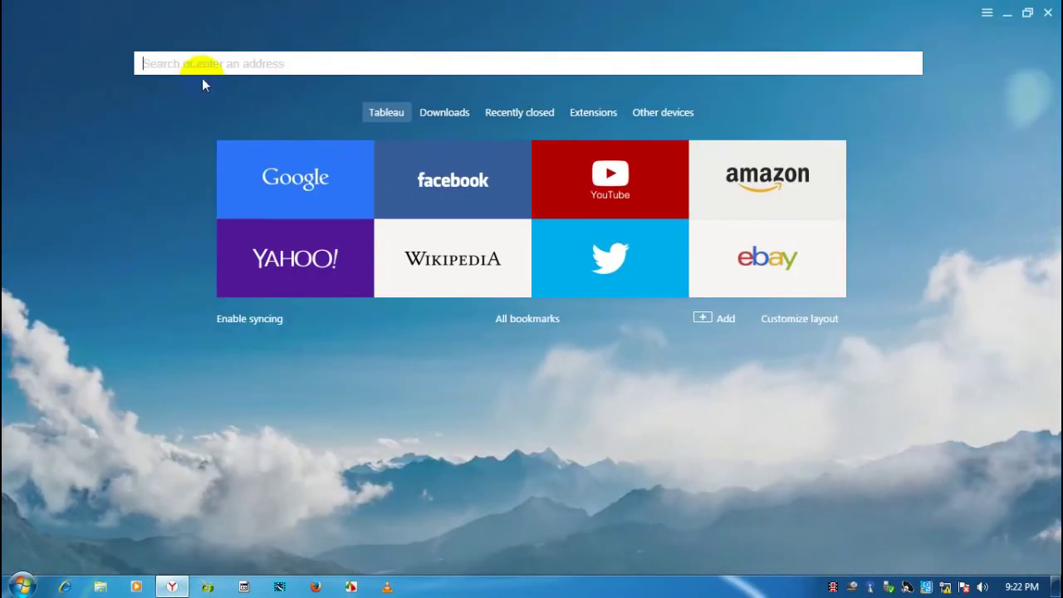
pyautogui.click(457, 177)
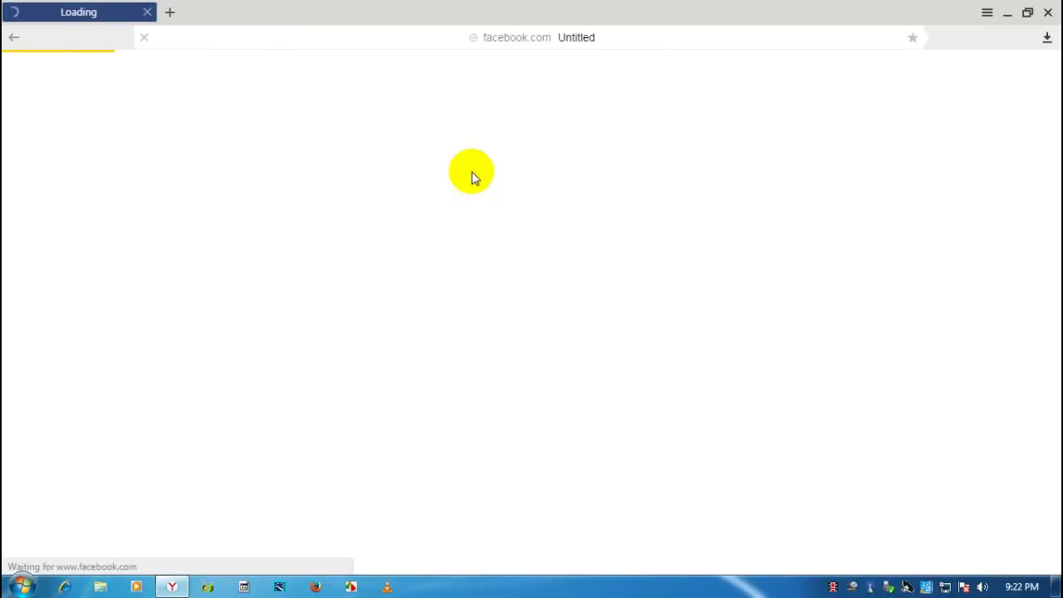
# - Run a web search for the test text 'fredftdgfdhg'
pyautogui.moveTo(947, 588)
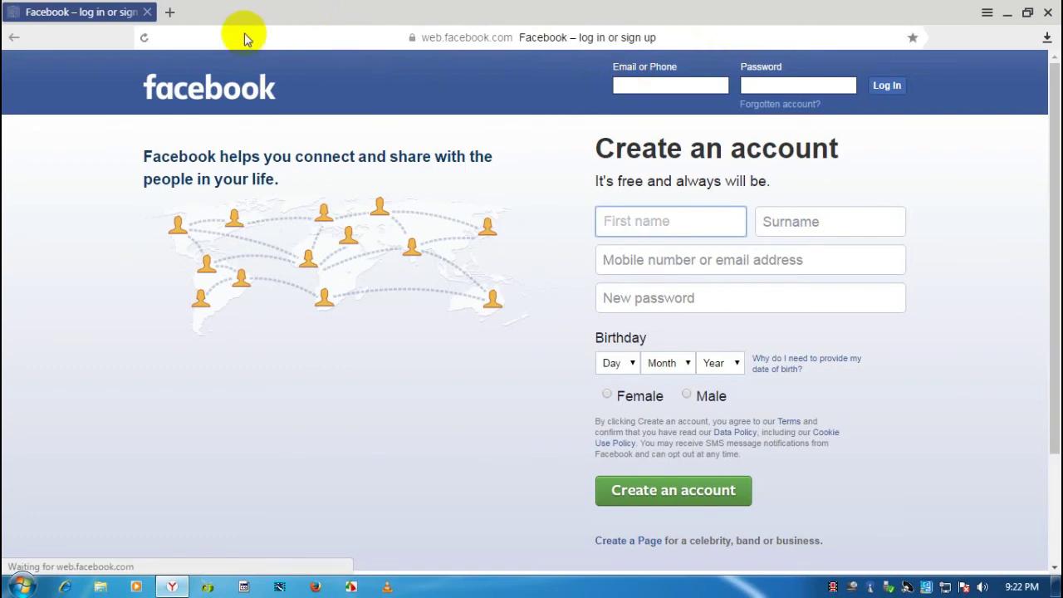
pyautogui.click(243, 35)
pyautogui.write('fredftdgfdhg')
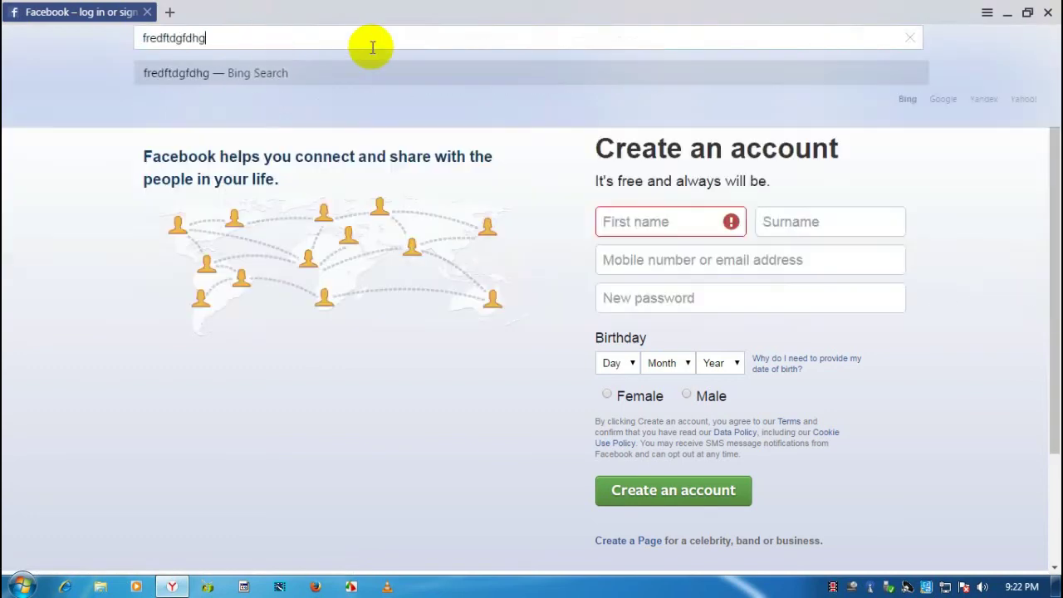
pyautogui.press('Return')
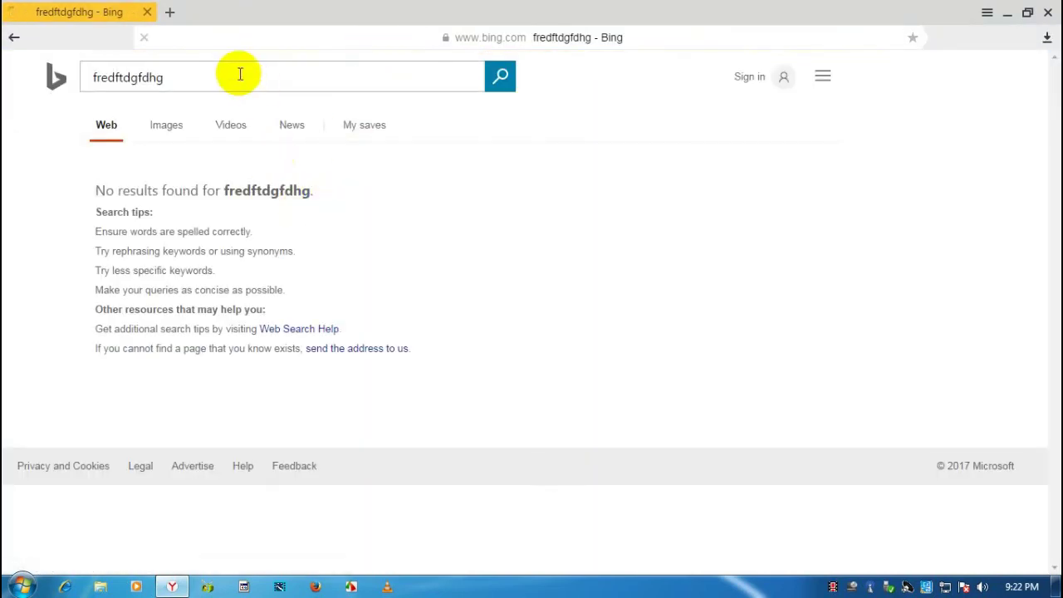
# - Search Bing for 'youtube' and open the YouTube result
pyautogui.click(229, 75)
pyautogui.press('BackSpace')
pyautogui.press('BackSpace')
pyautogui.press('BackSpace')
pyautogui.press('BackSpace')
pyautogui.press('BackSpace')
pyautogui.press('BackSpace')
pyautogui.press('BackSpace')
pyautogui.press('BackSpace')
pyautogui.press('BackSpace')
pyautogui.press('BackSpace')
pyautogui.press('BackSpace')
pyautogui.press('BackSpace')
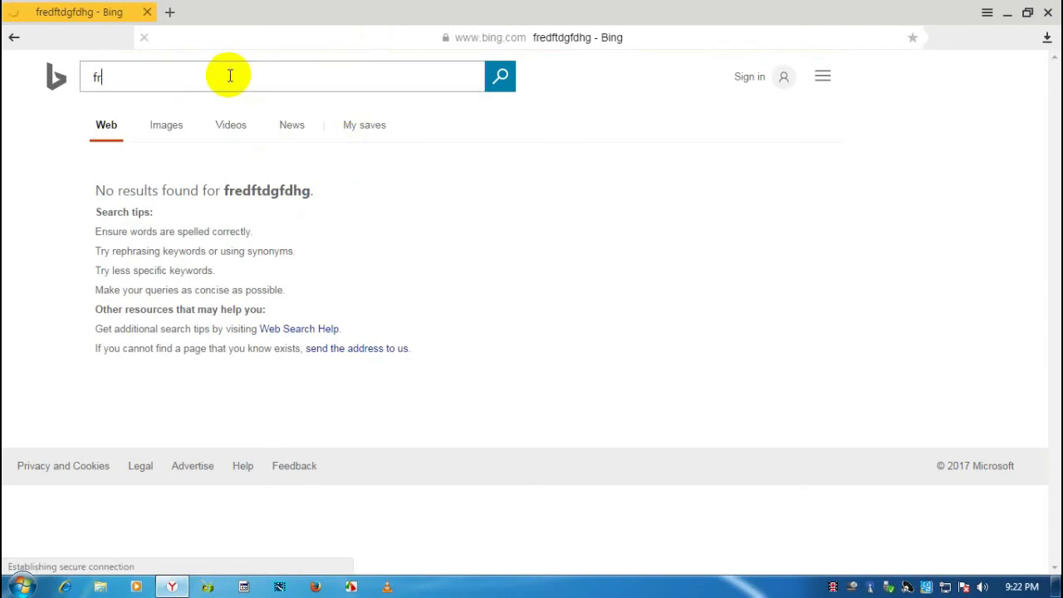
pyautogui.write('youtube')
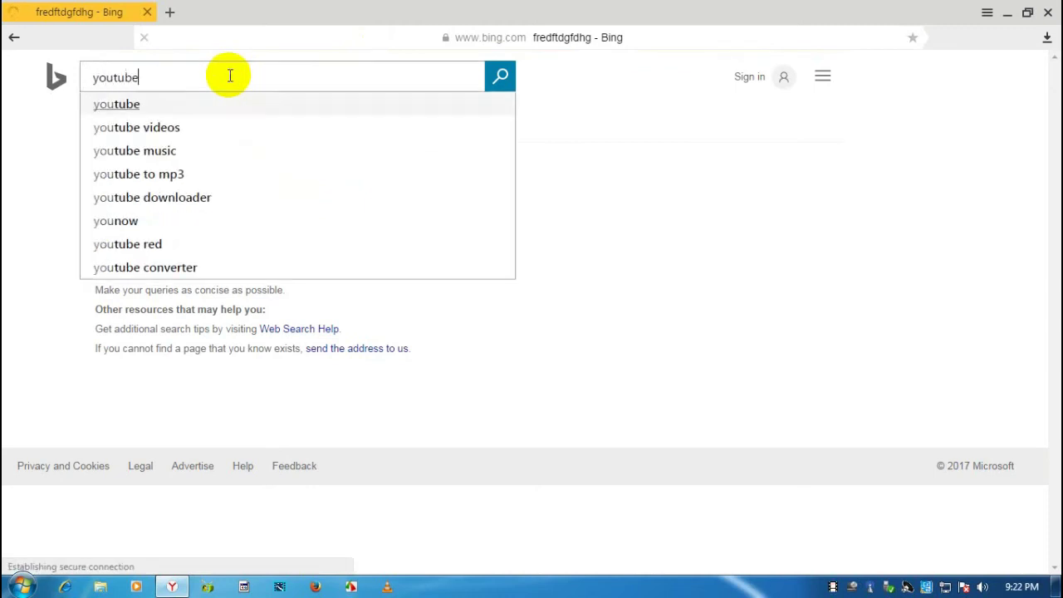
pyautogui.press('Return')
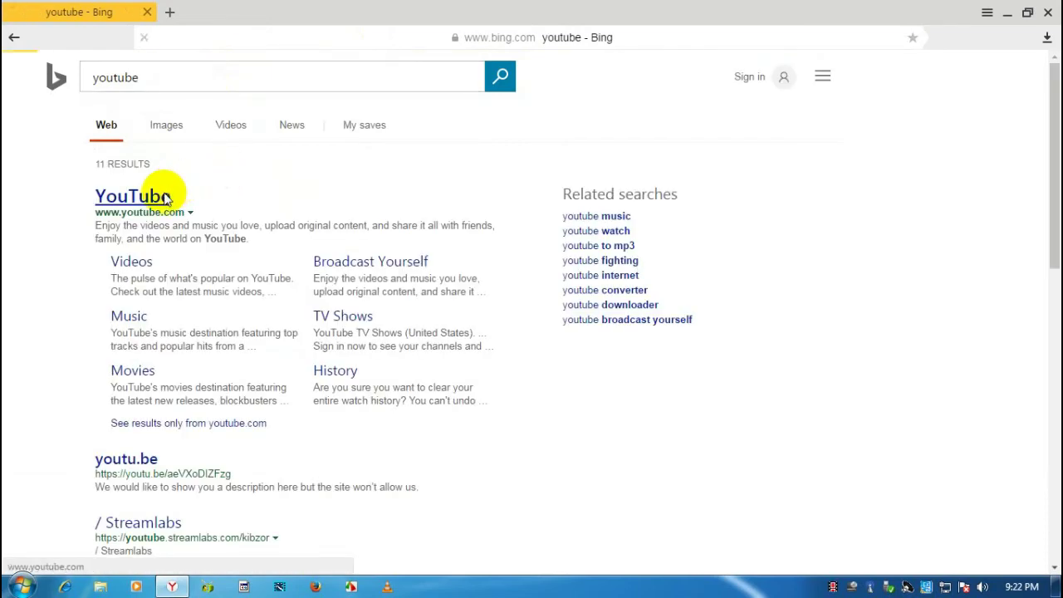
pyautogui.click(165, 196)
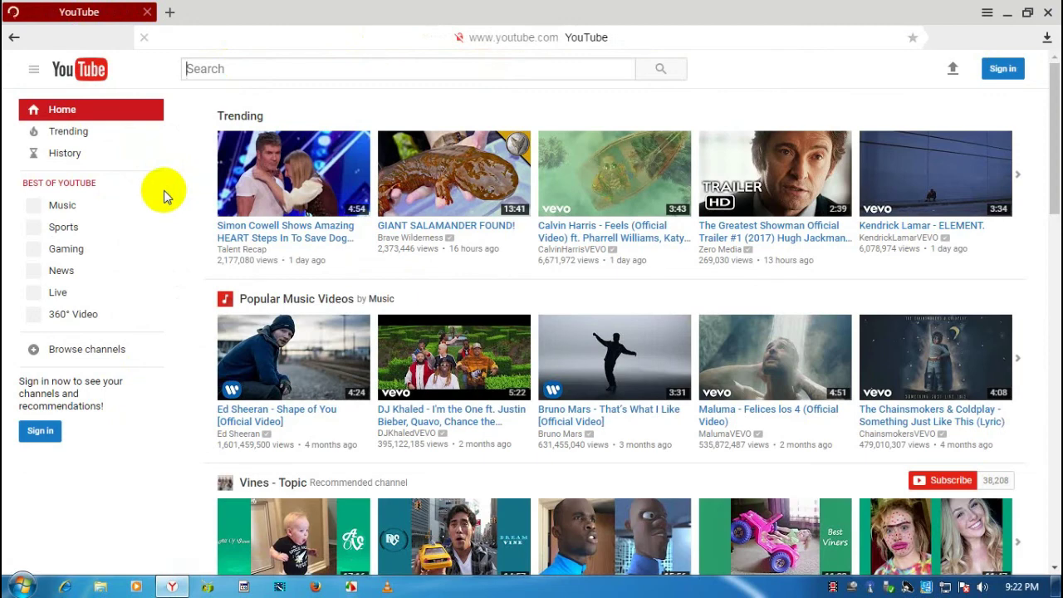
# - Search YouTube for the channel owner's name and open the Tech Doctor- Bangla channel
pyautogui.click(220, 70)
pyautogui.write('azizul ')
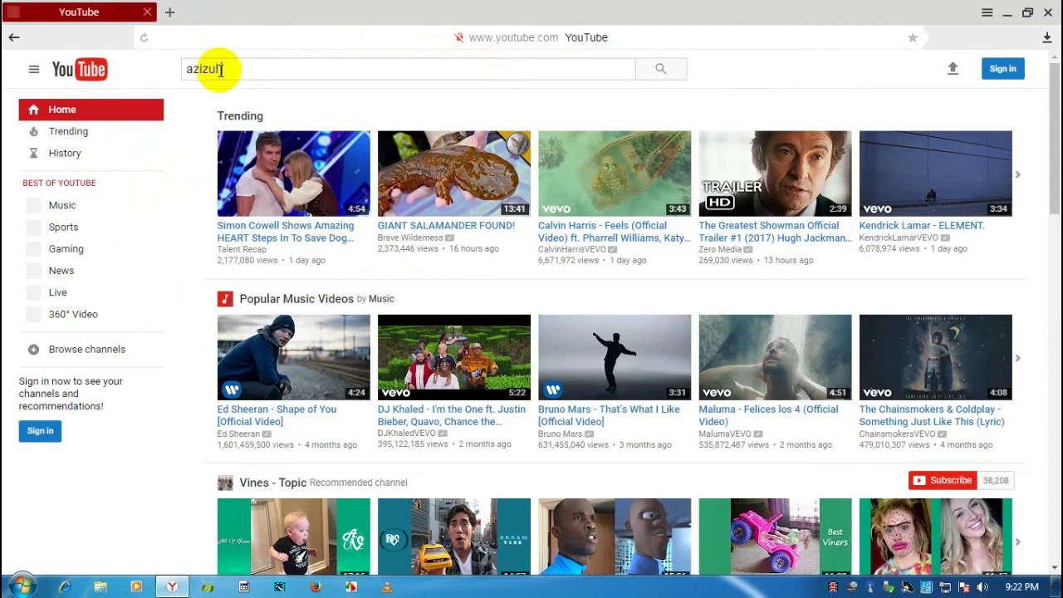
pyautogui.write('hasan')
pyautogui.press('Return')
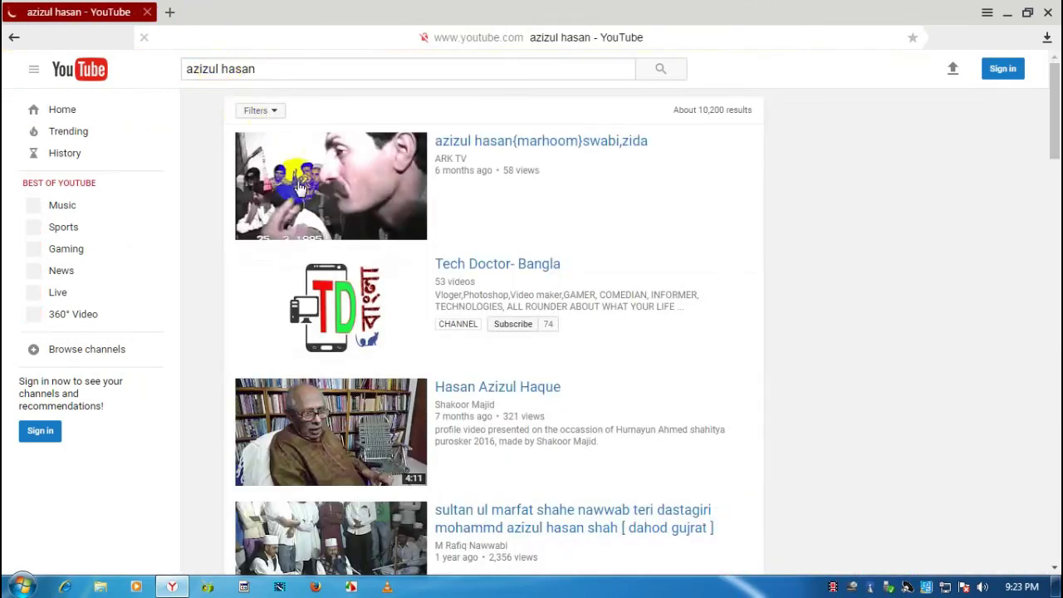
pyautogui.click(469, 265)
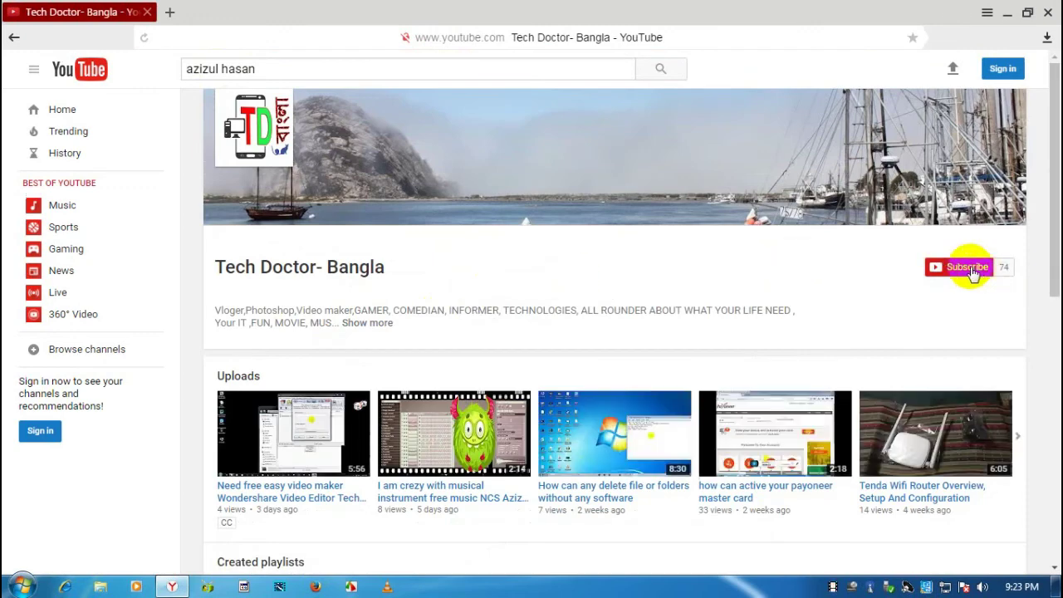
# - Subscribe to Tech Doctor- Bangla, show more of its uploads, then close the browser
pyautogui.click(970, 269)
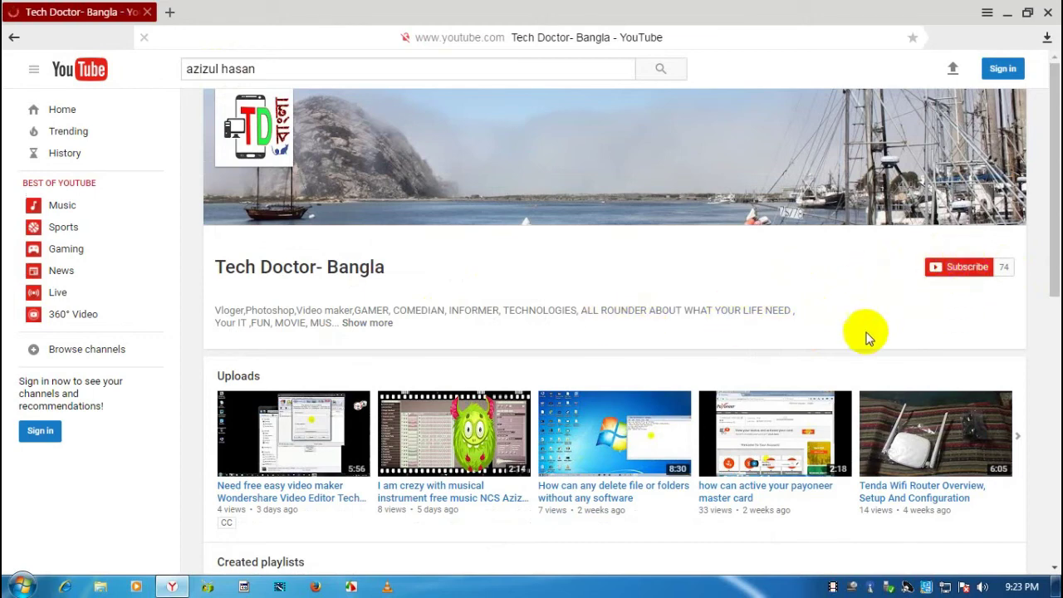
pyautogui.click(1027, 438)
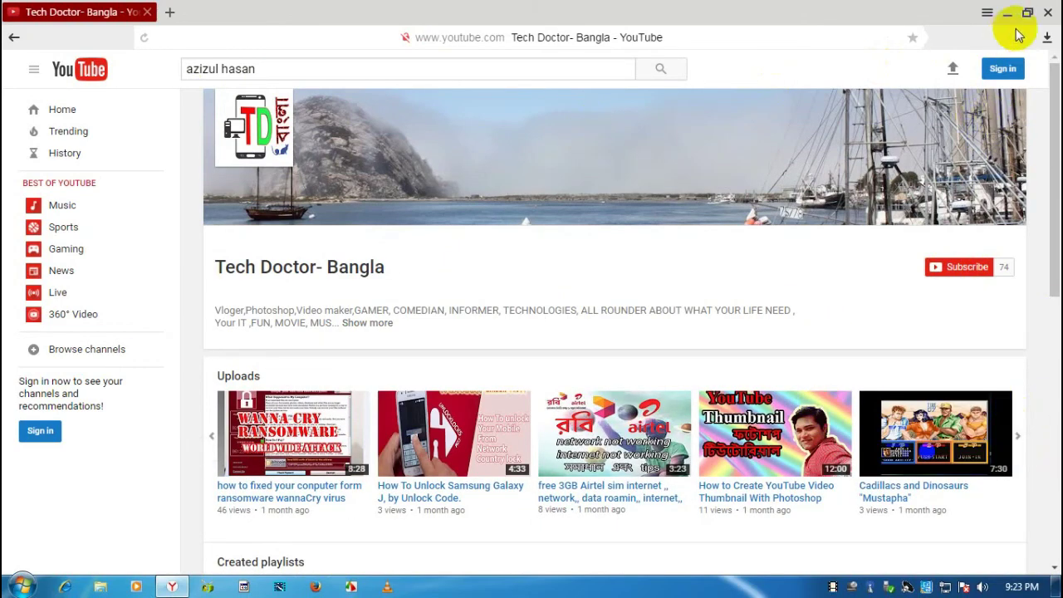
pyautogui.click(1051, 10)
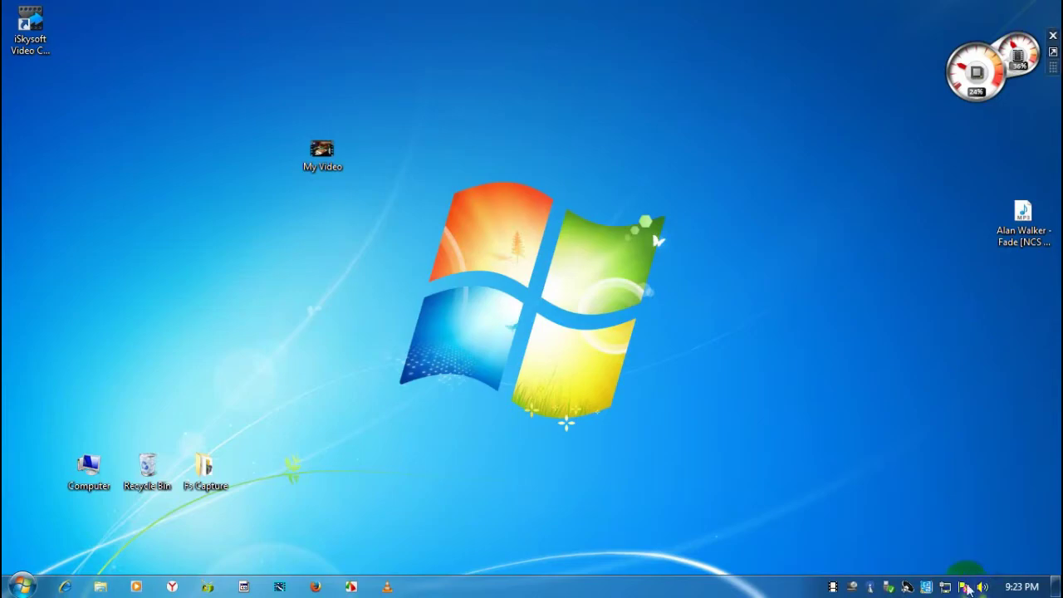